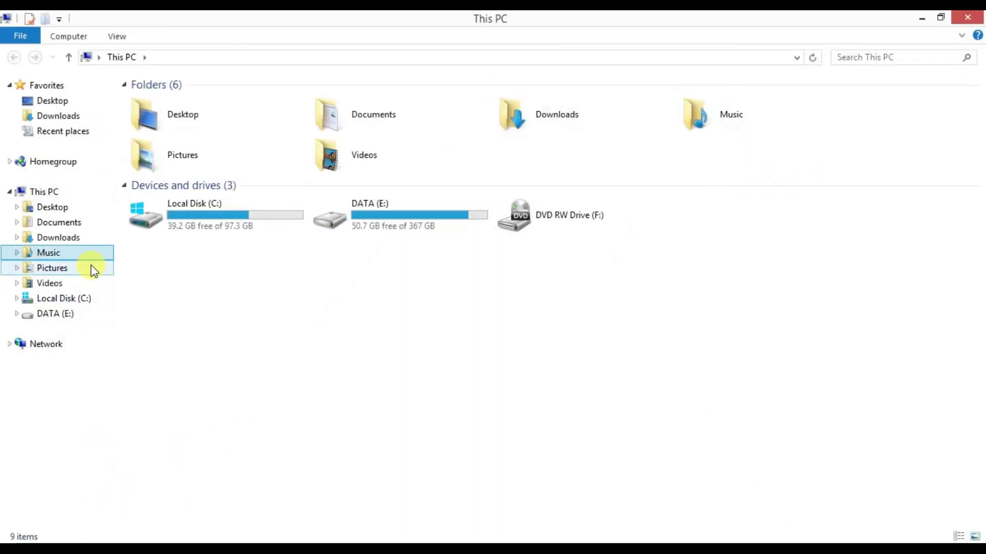
Open the Pictures folder in File Explorer and bring the sample photo into Photoshop.
click(91, 257)
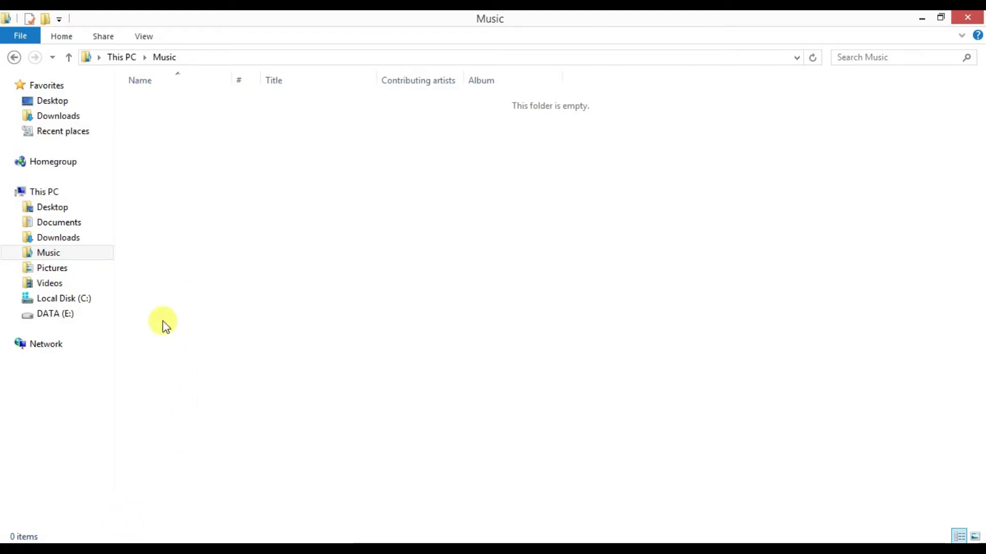
click(59, 268)
drag(165, 124, 119, 543)
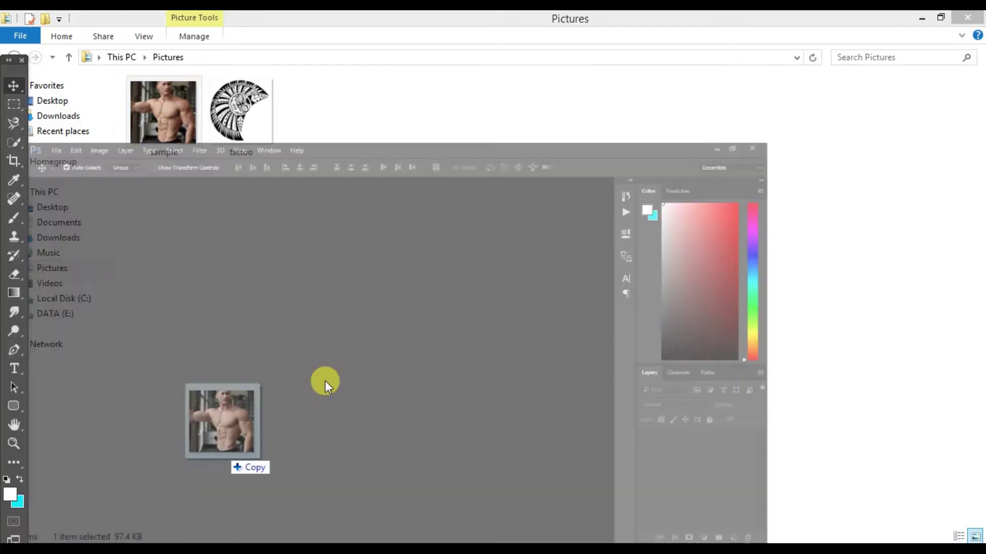
drag(119, 542, 347, 353)
Fit the sample photo in the window and open the tattoo image in Photoshop.
key(ctrl+0)
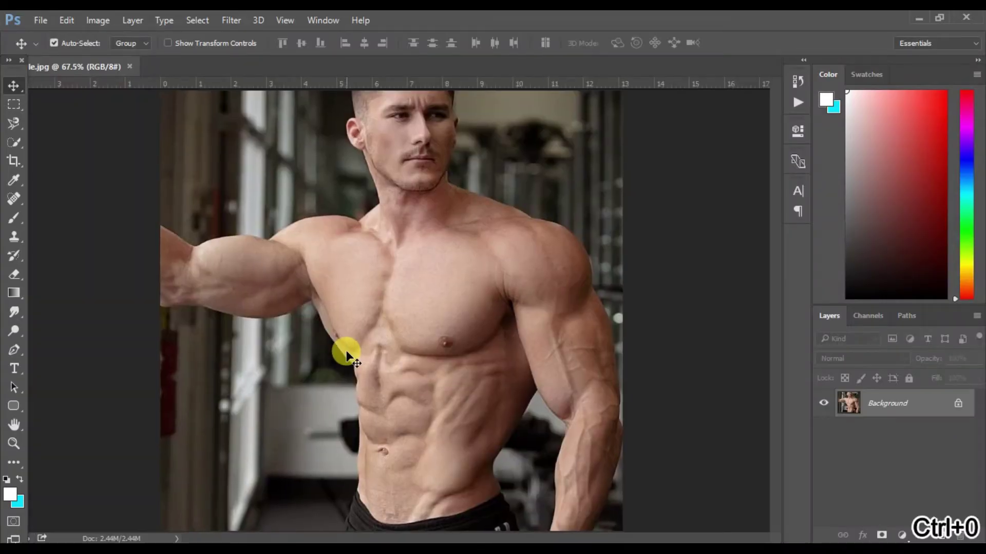
key(alt+Tab)
mouse_move(267, 153)
mouse_down()
mouse_move(191, 433)
mouse_move(176, 445)
mouse_move(837, 427)
mouse_up()
key(ctrl+0)
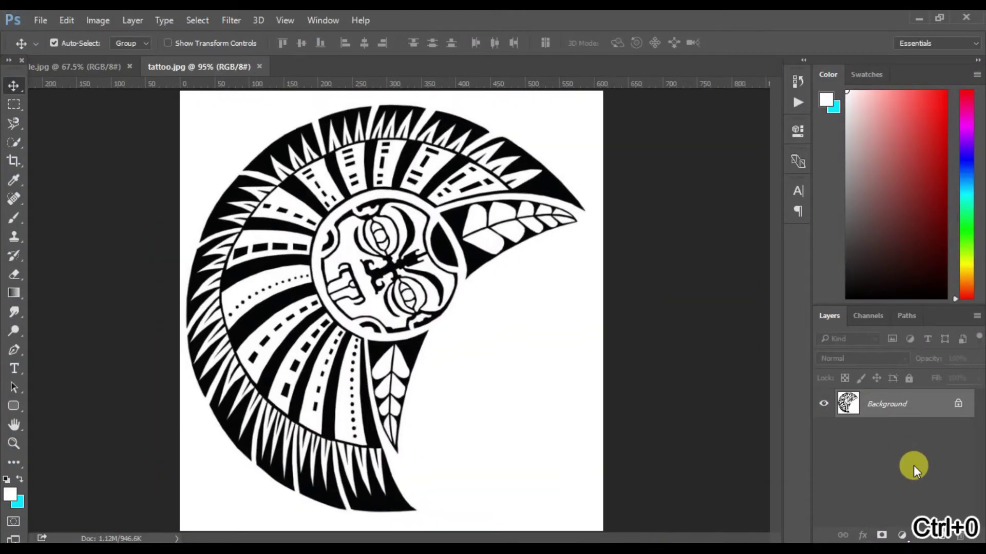
Select the white background with Color Range, unlock the layer, delete it and deselect.
click(195, 20)
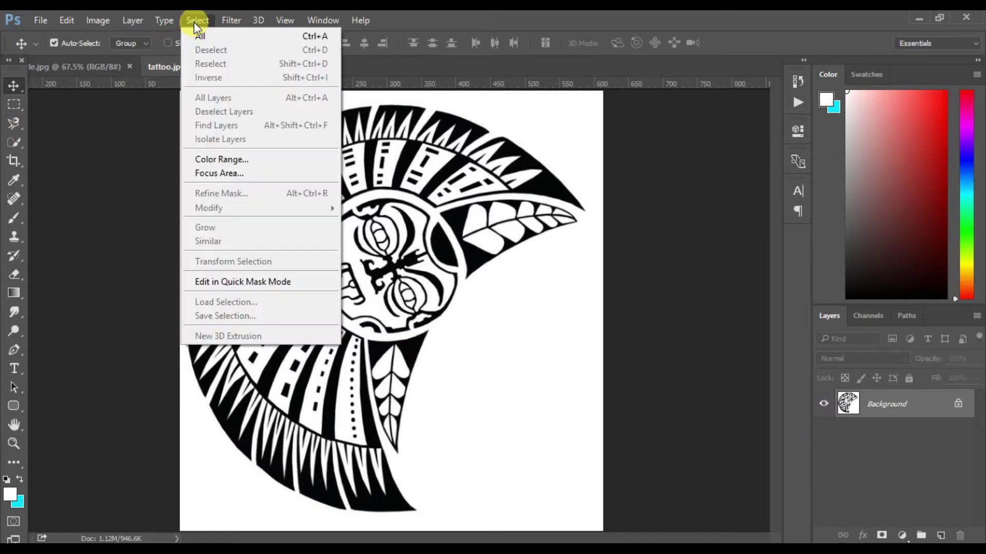
click(231, 159)
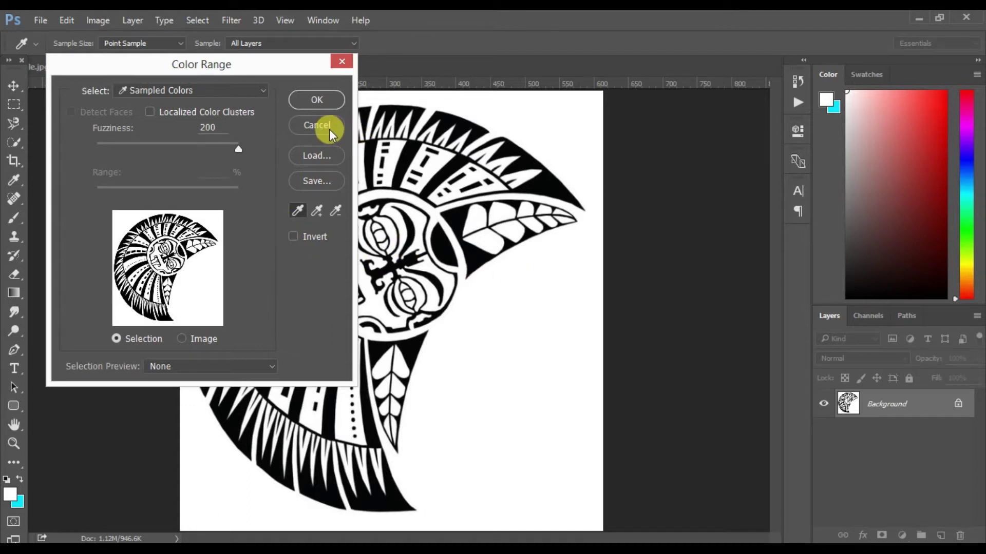
click(328, 104)
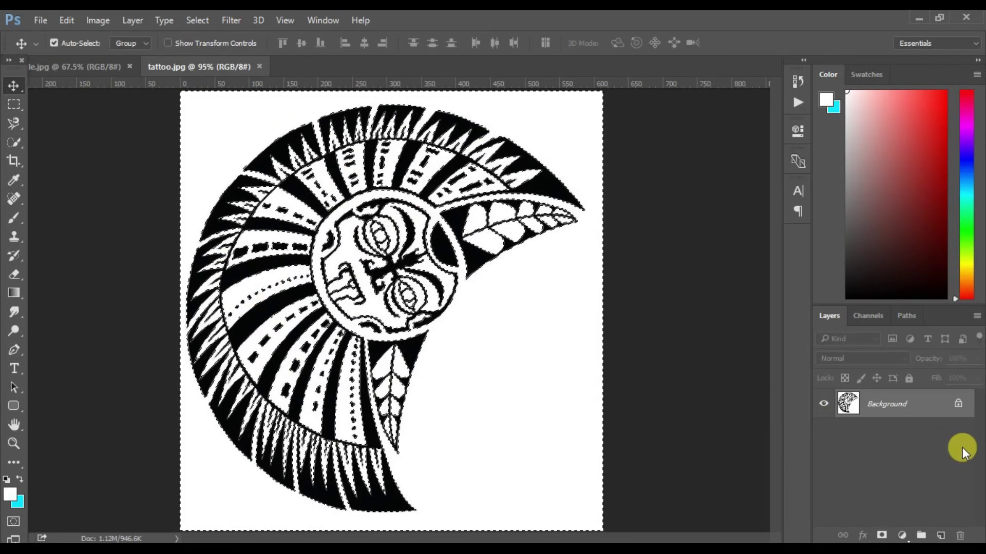
click(957, 403)
key(Delete)
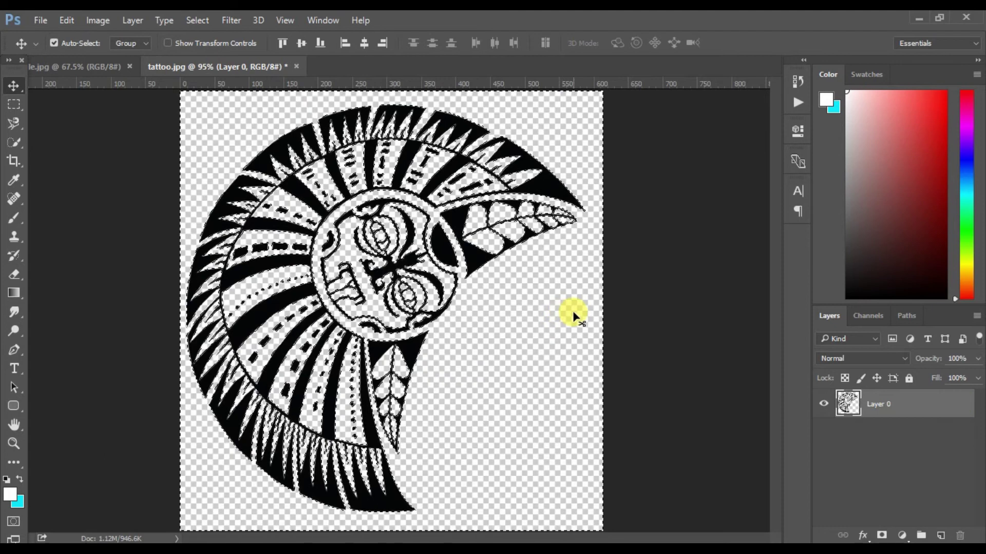
key(ctrl+d)
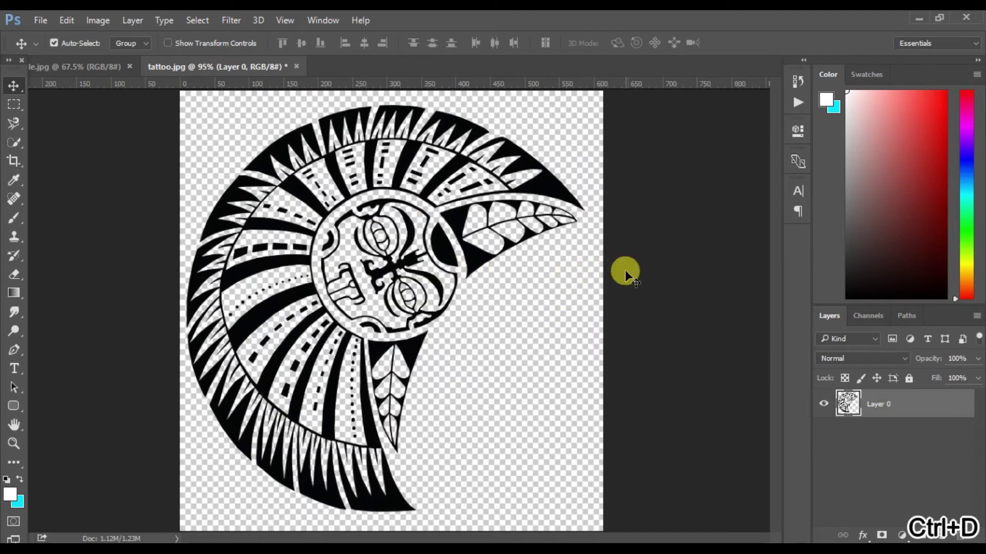
Bring the tattoo onto the man's photo as its own layer and shrink it below half size.
mouse_move(279, 156)
mouse_down()
mouse_move(139, 106)
mouse_move(371, 251)
mouse_up()
key(ctrl+t)
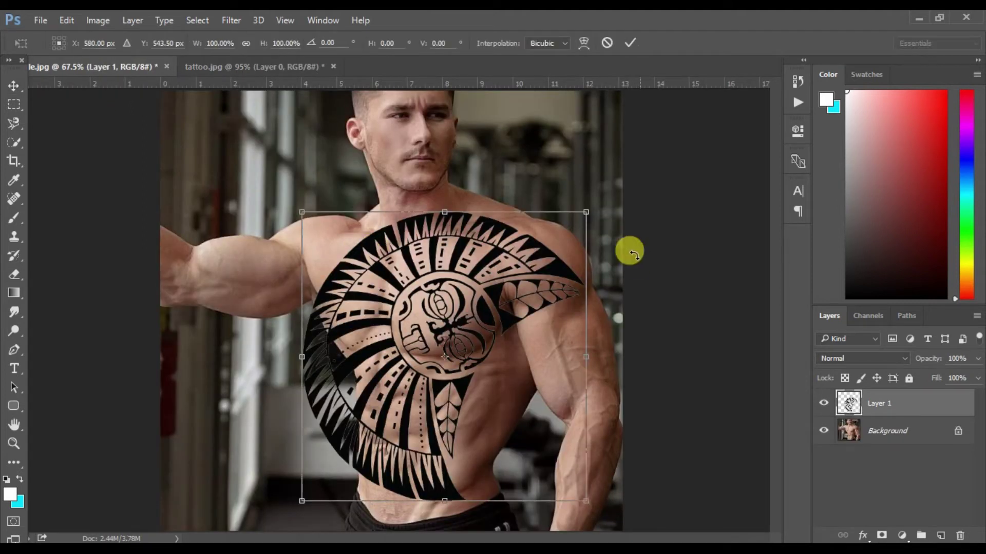
mouse_move(587, 222)
mouse_down()
mouse_move(509, 291)
mouse_move(406, 243)
mouse_up()
key(ctrl+plus)
Rotate the tattoo to the chest angle and position it over the pectoral.
mouse_move(484, 431)
mouse_down()
mouse_move(534, 344)
mouse_move(519, 302)
mouse_move(485, 331)
mouse_move(436, 263)
mouse_move(499, 316)
mouse_move(503, 280)
mouse_up()
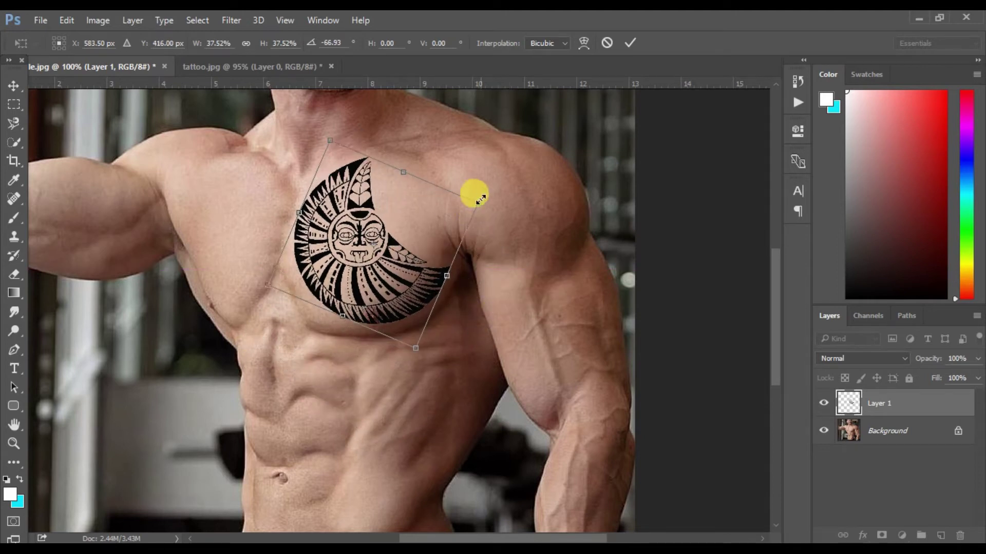
drag(474, 194, 487, 199)
mouse_move(406, 189)
mouse_down()
mouse_move(494, 287)
mouse_move(531, 268)
mouse_up()
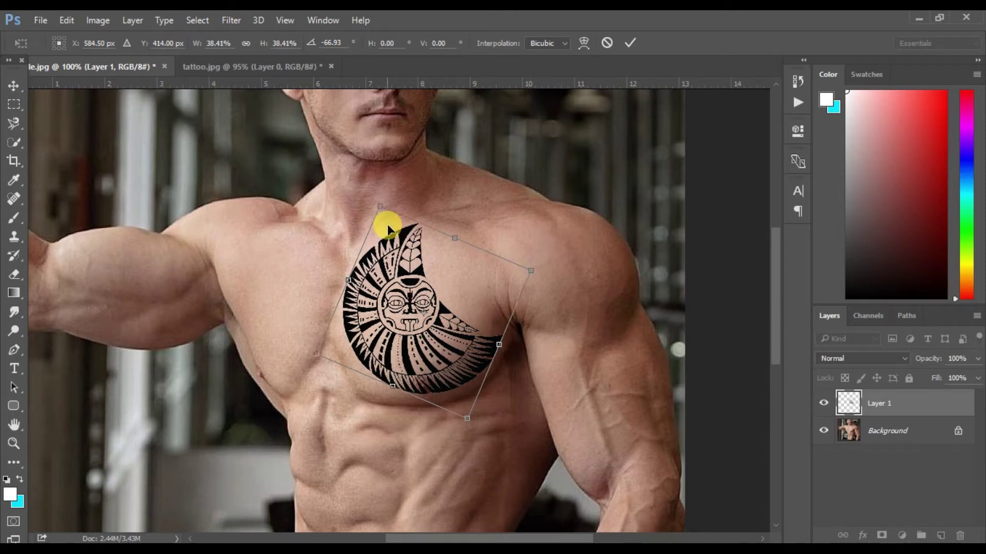
key(Return)
drag(445, 337, 445, 337)
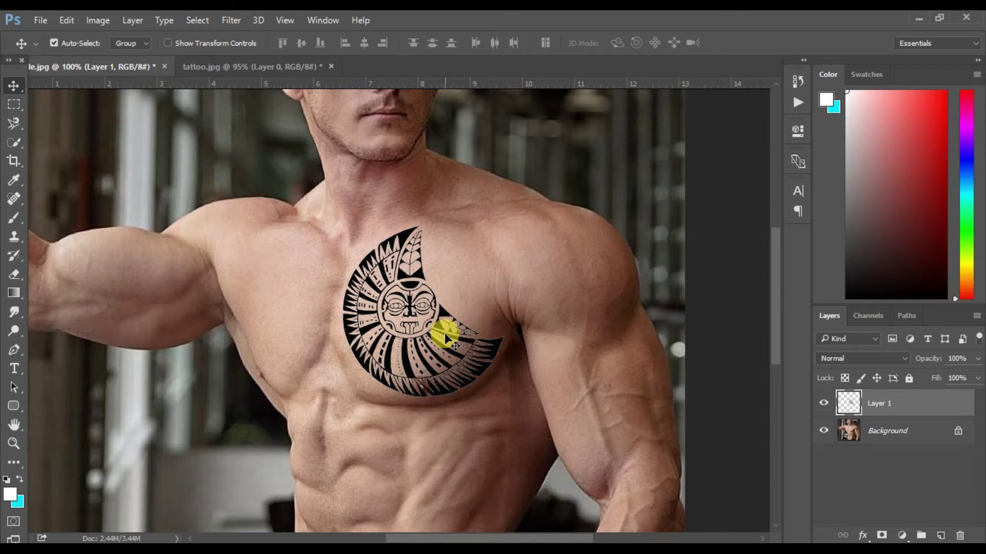
key(ctrl)
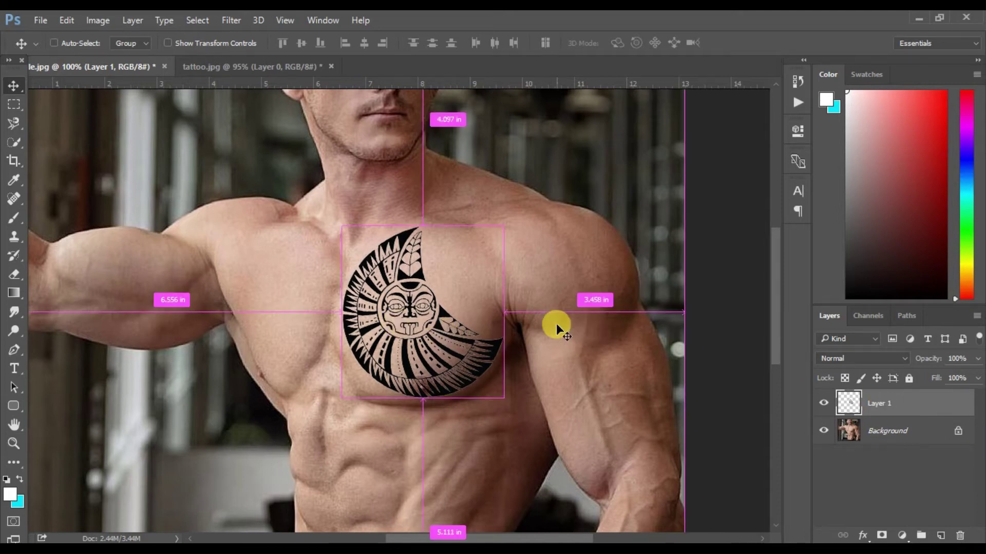
key(ctrl+t)
Switch the tattoo transform to Warp and bend its right tip, left side and lower edge.
right_click(457, 285)
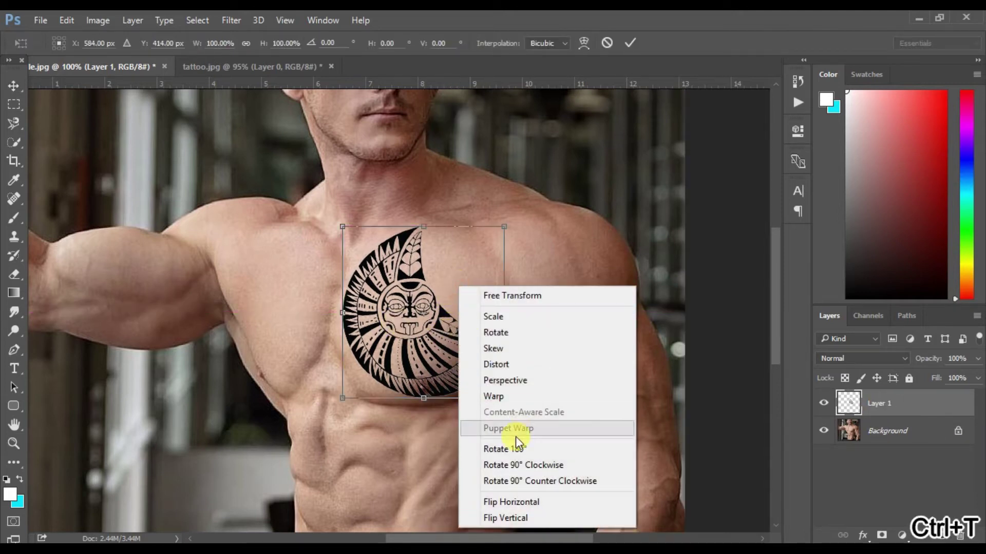
click(521, 395)
scroll(520, 393, up, 3)
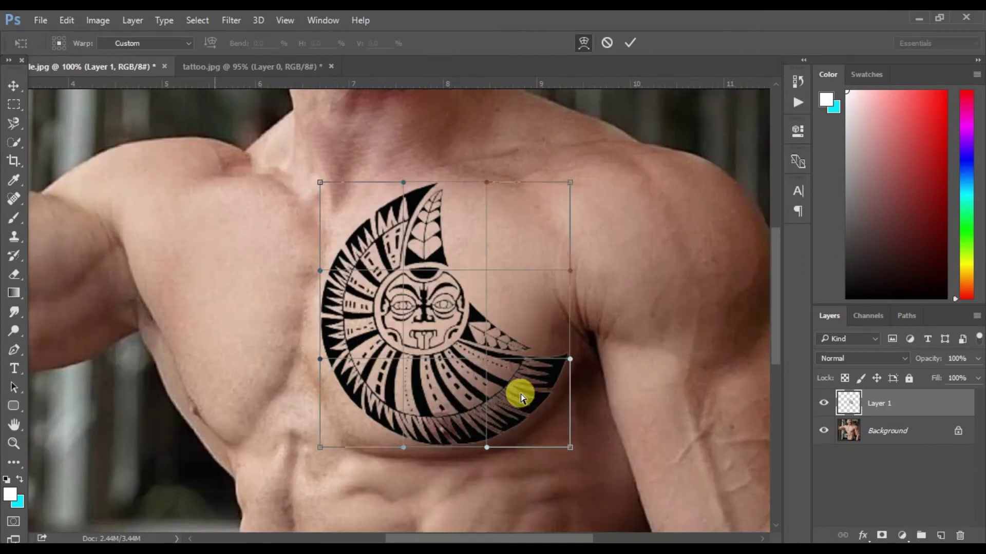
scroll(495, 345, up, 3)
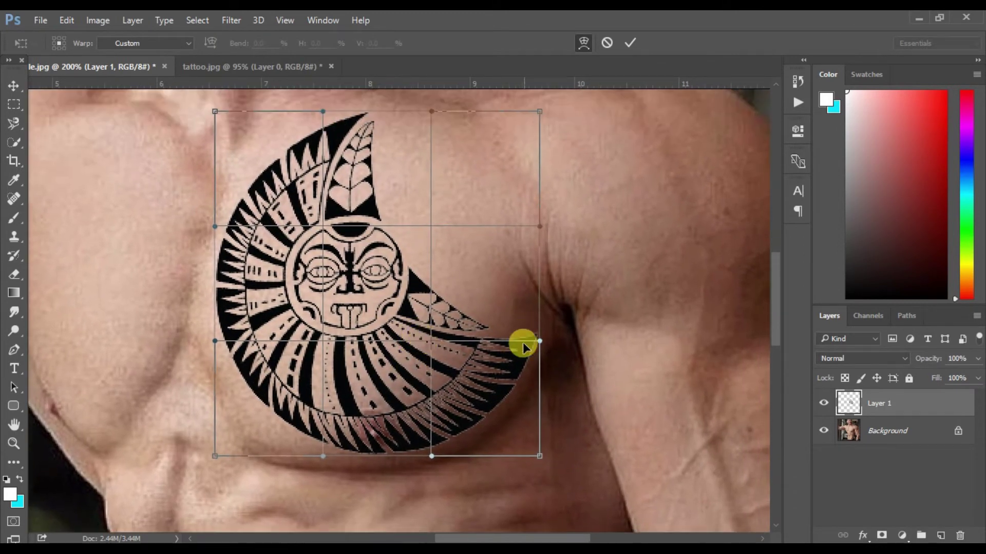
drag(535, 340, 536, 304)
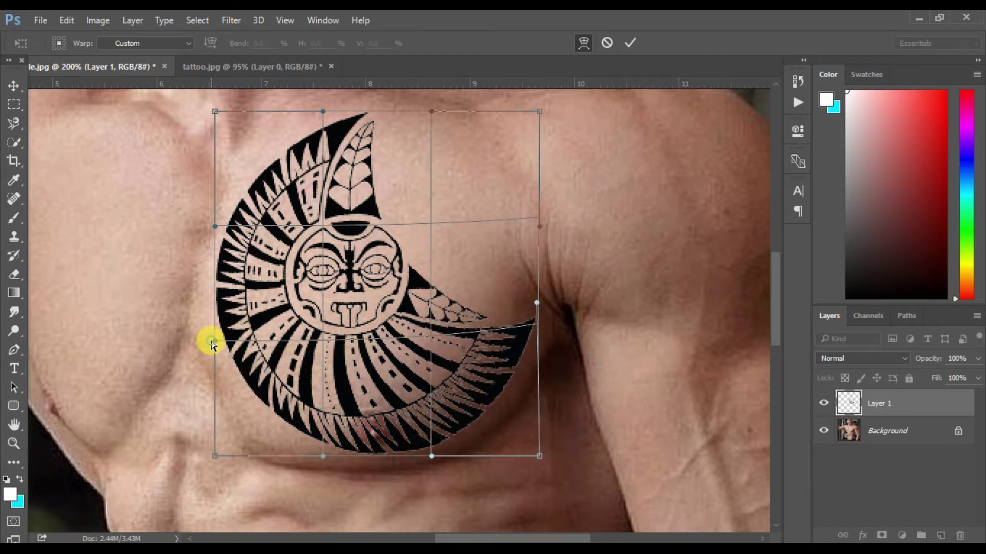
drag(214, 340, 212, 363)
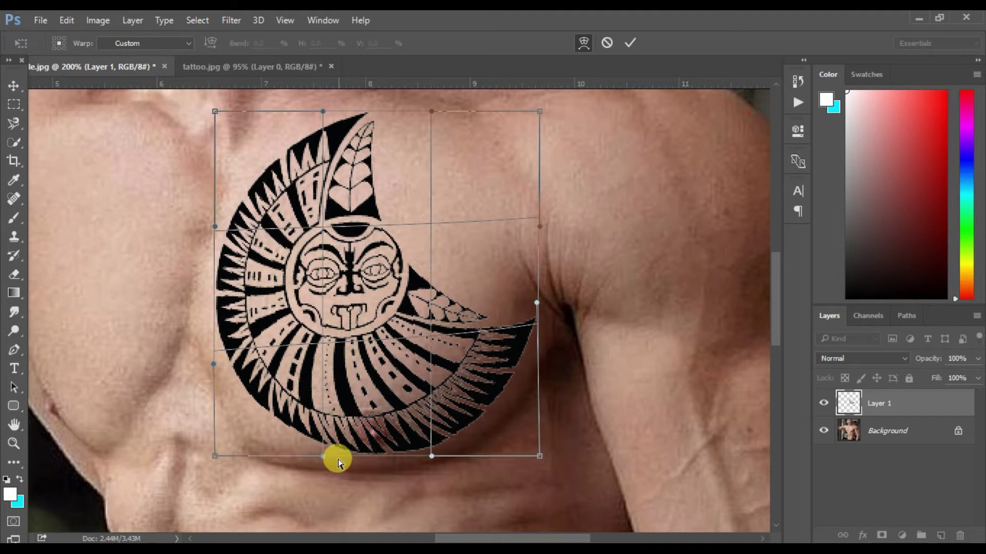
mouse_move(321, 460)
mouse_down()
mouse_move(302, 458)
mouse_move(301, 446)
mouse_move(271, 447)
mouse_up()
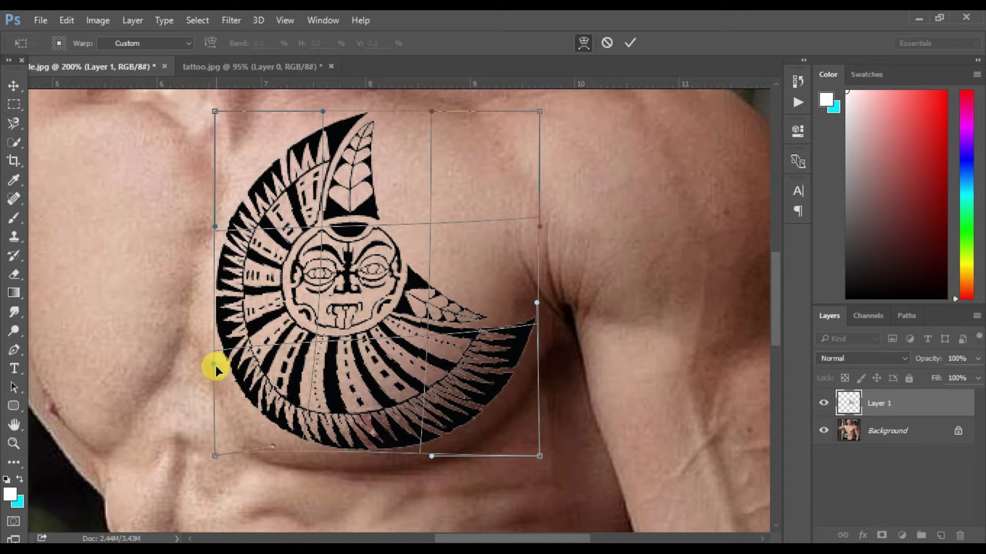
Refine the warp, flattening the top edge and pulling the right edge up and out.
drag(268, 301, 337, 384)
click(281, 318)
drag(277, 321, 275, 324)
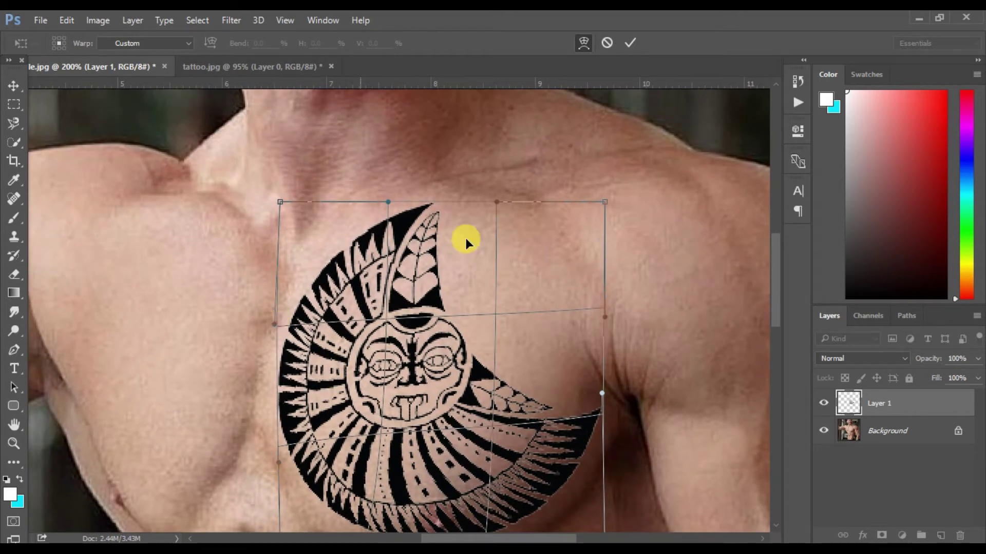
drag(494, 203, 497, 208)
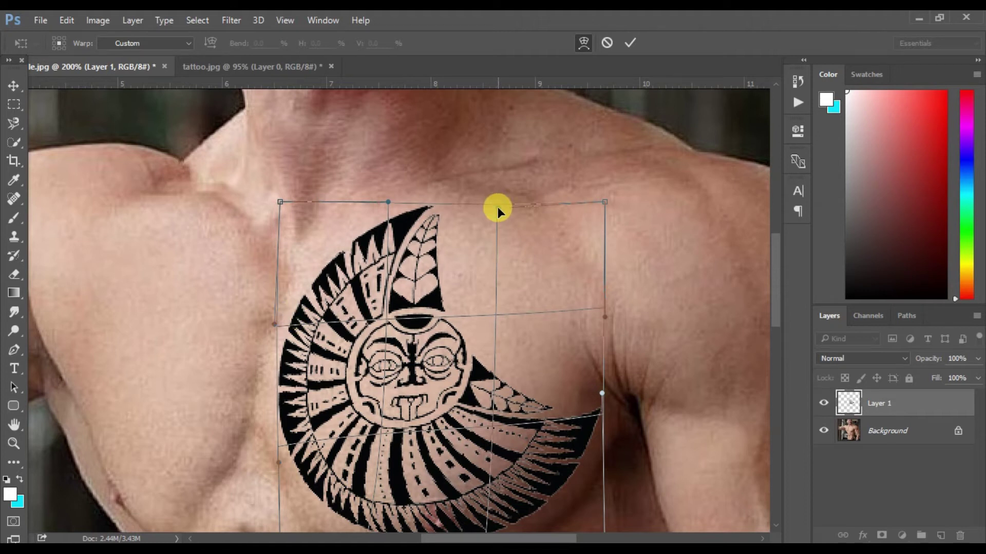
drag(389, 204, 386, 214)
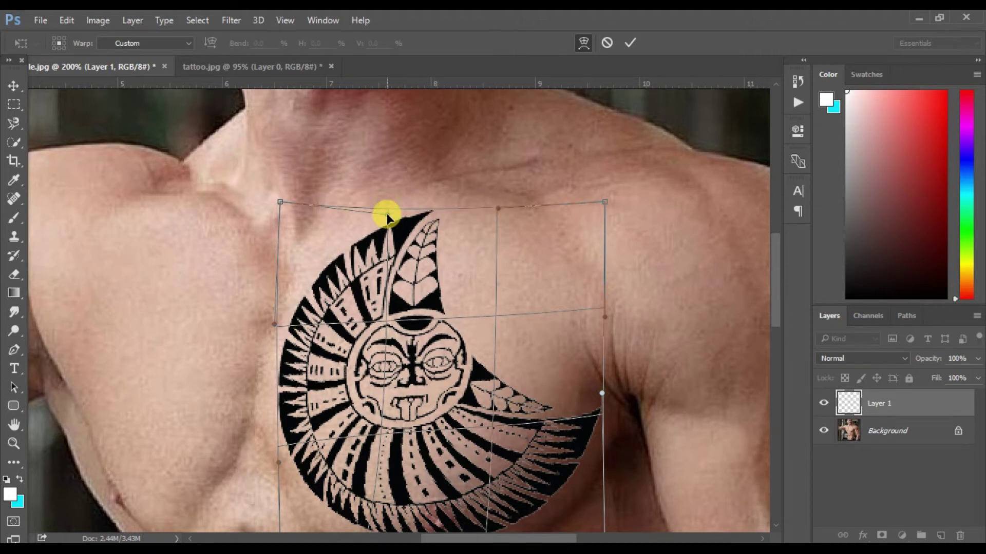
drag(543, 321, 553, 255)
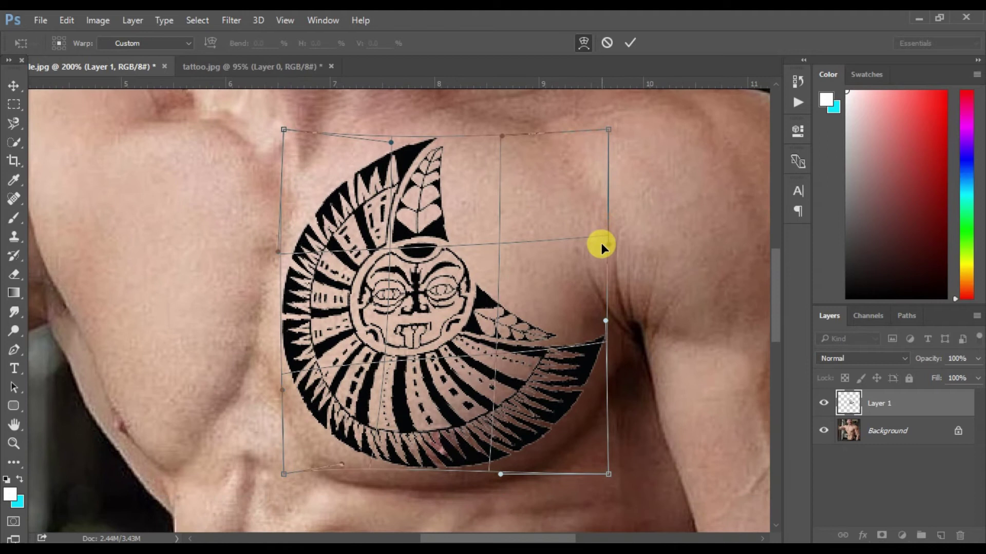
drag(606, 235, 623, 195)
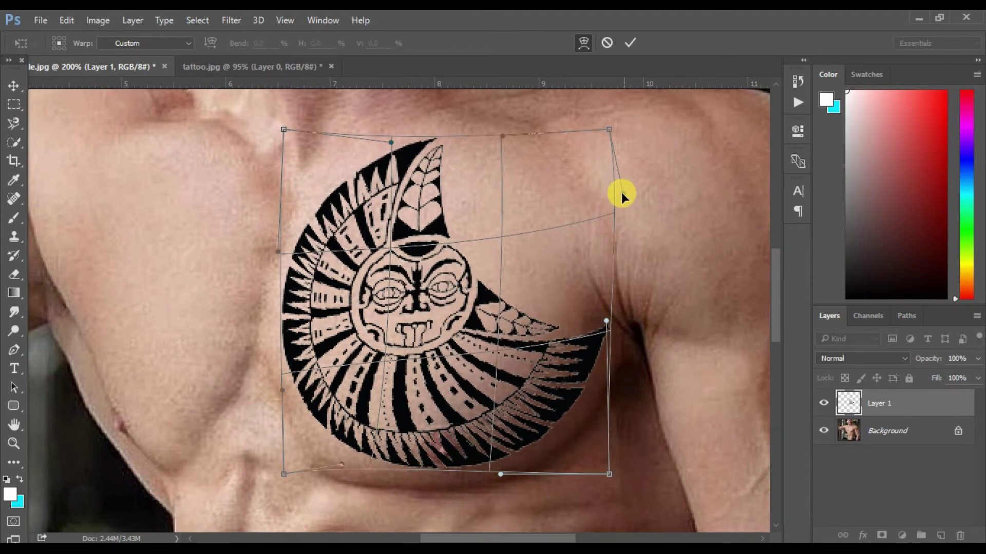
key(ctrl+0)
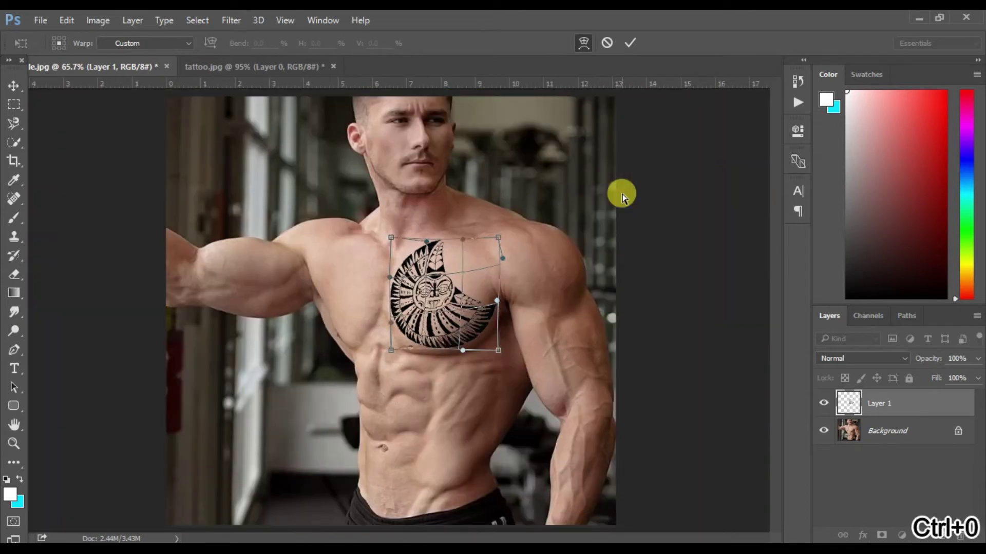
Apply the warp and set the tattoo layer's blend mode to Multiply.
key(Return)
key(ctrl+plus)
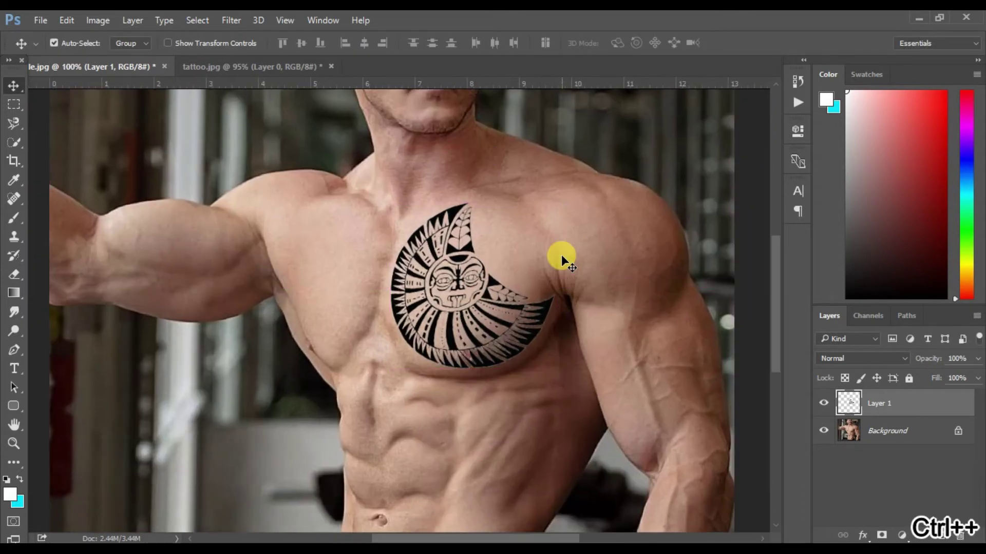
drag(520, 233, 458, 227)
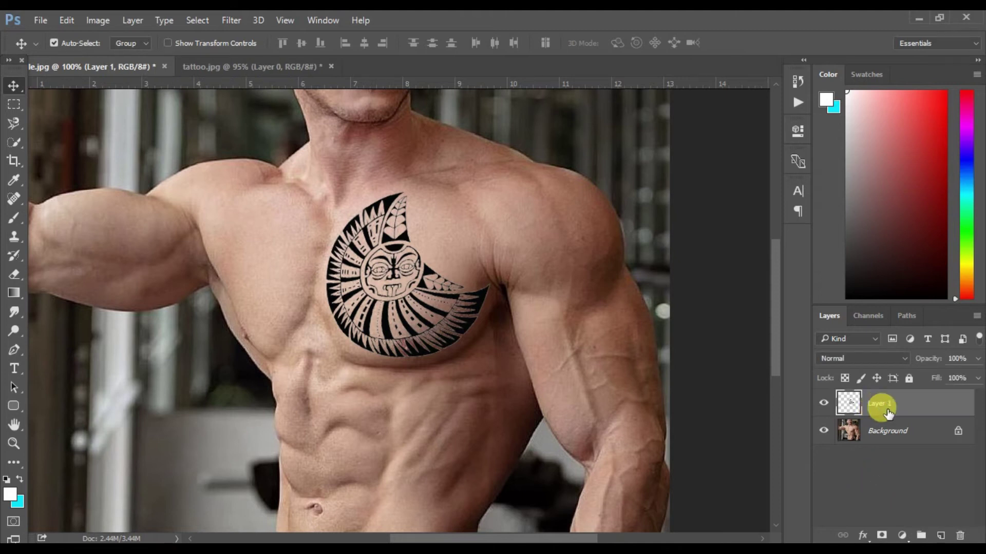
click(854, 362)
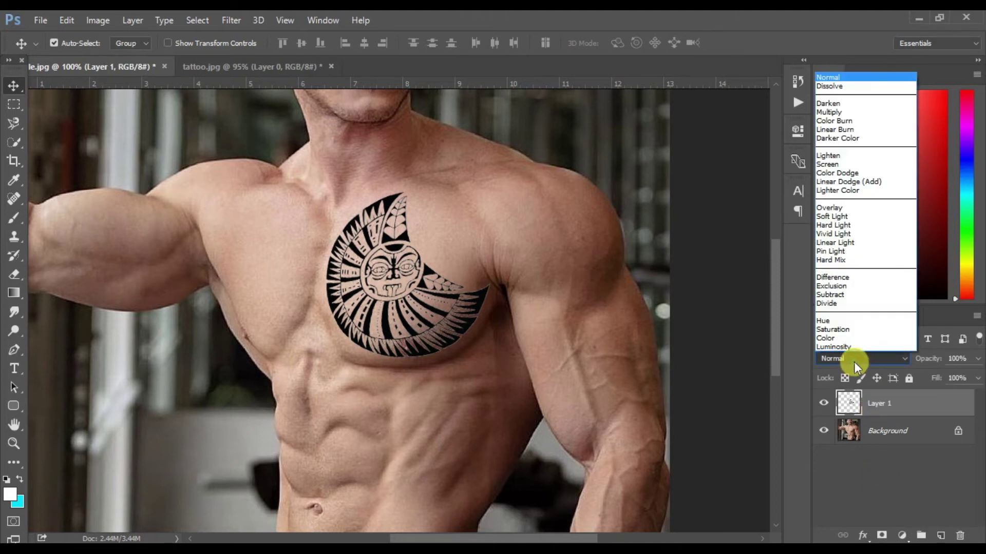
click(834, 112)
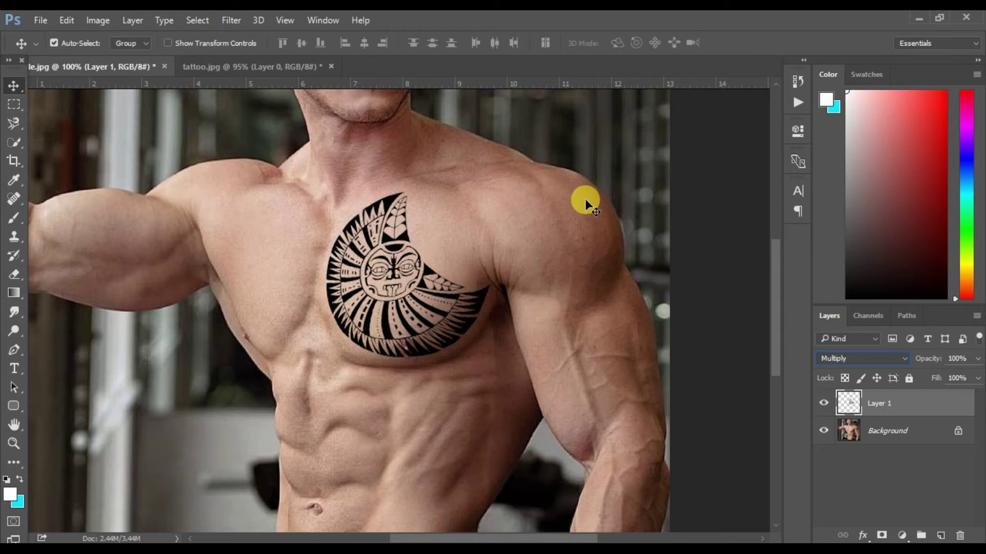
Compare Normal and Multiply blending on the tattoo layer, leaving it on Multiply.
key(ctrl+plus)
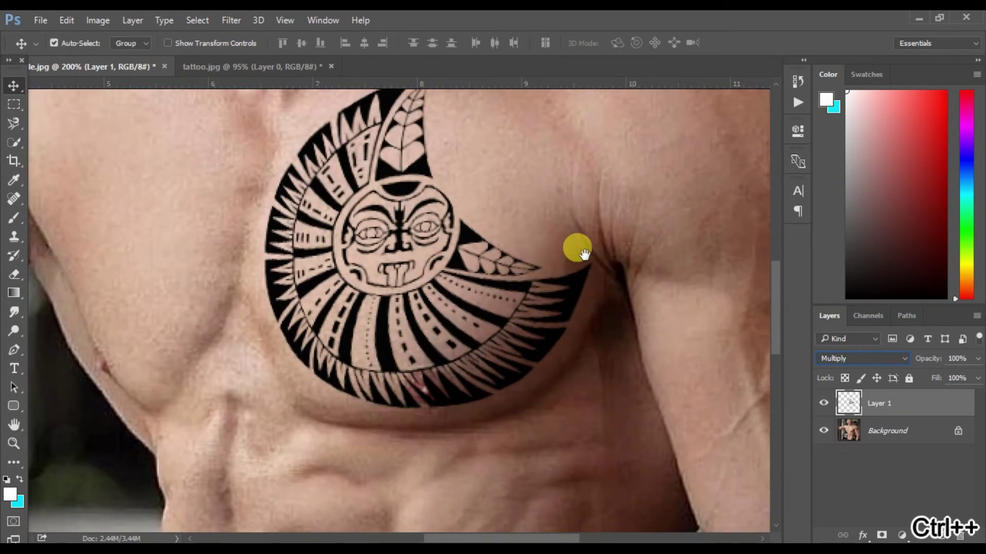
drag(576, 242, 577, 328)
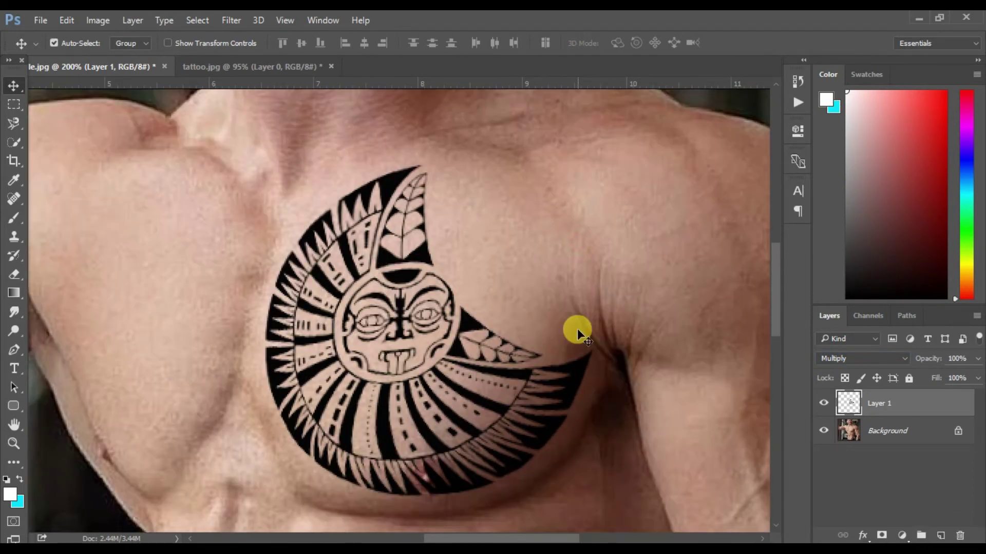
click(848, 359)
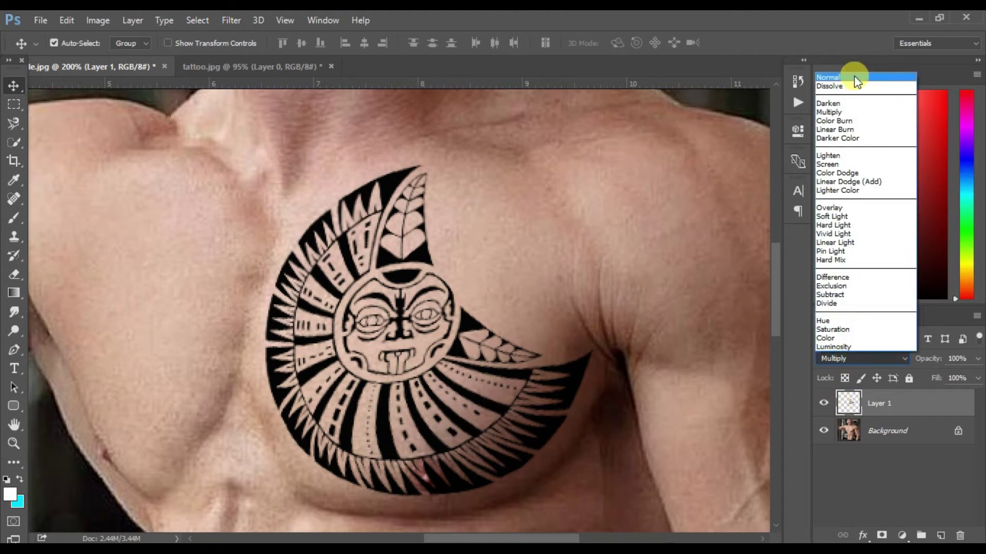
click(853, 76)
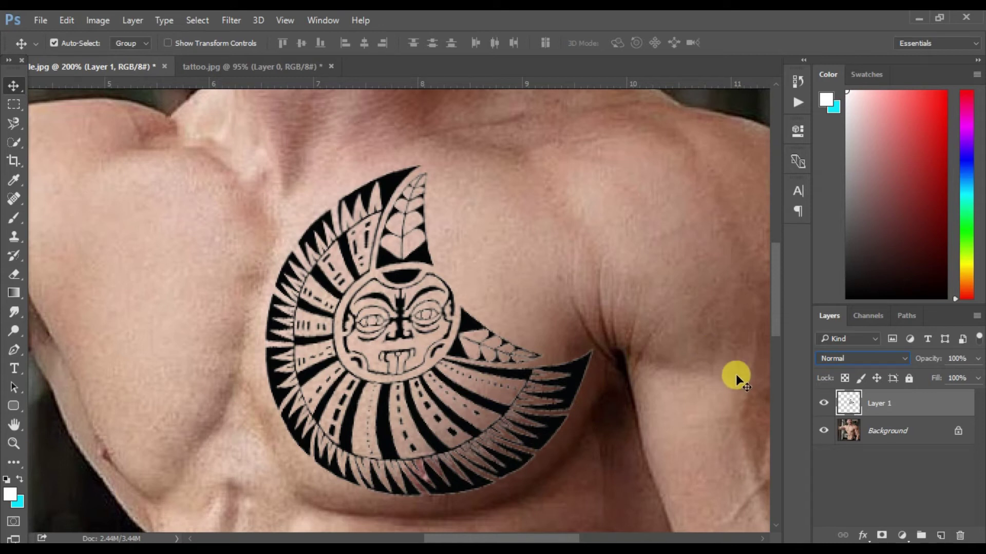
click(867, 359)
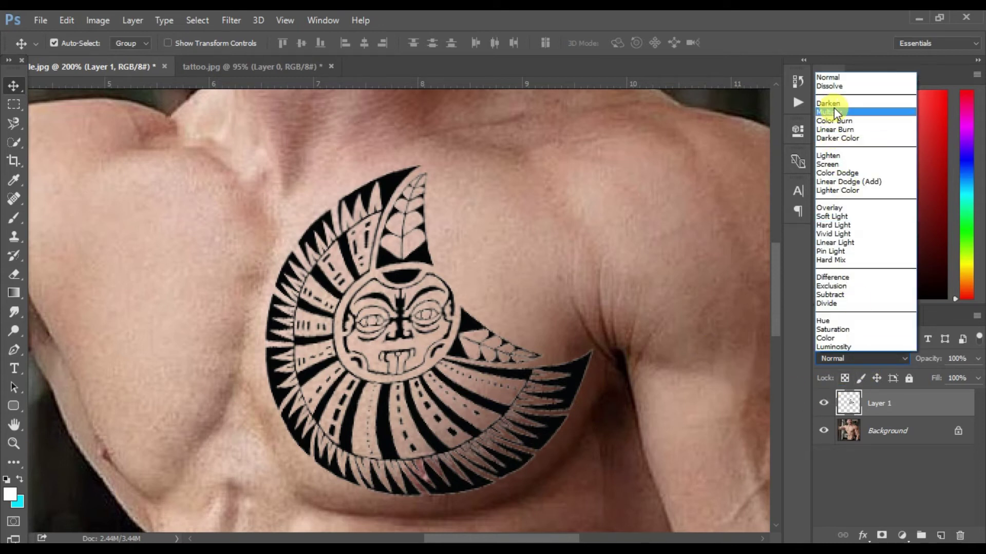
click(834, 111)
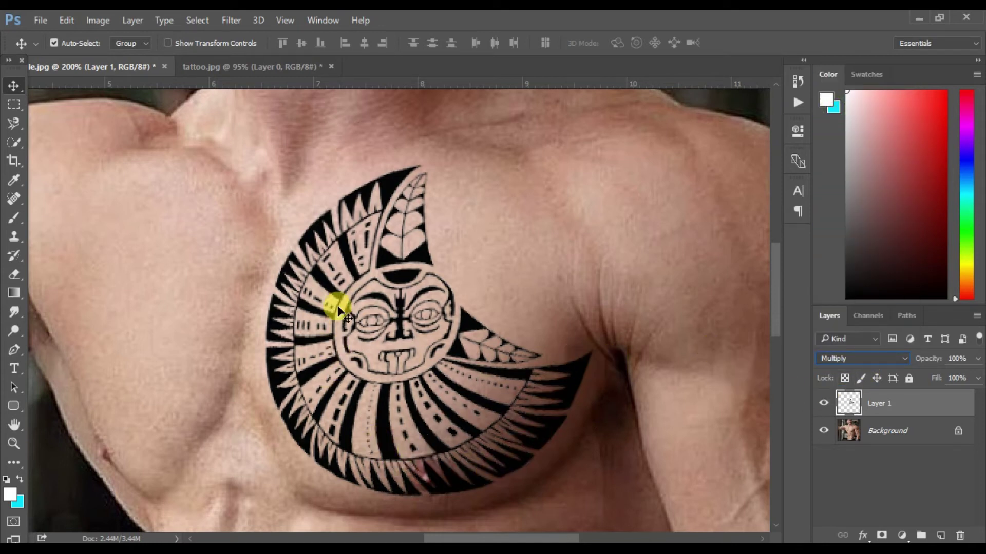
Reframe the view on the chest tattoo with Layer 1 selected.
key(ctrl+0)
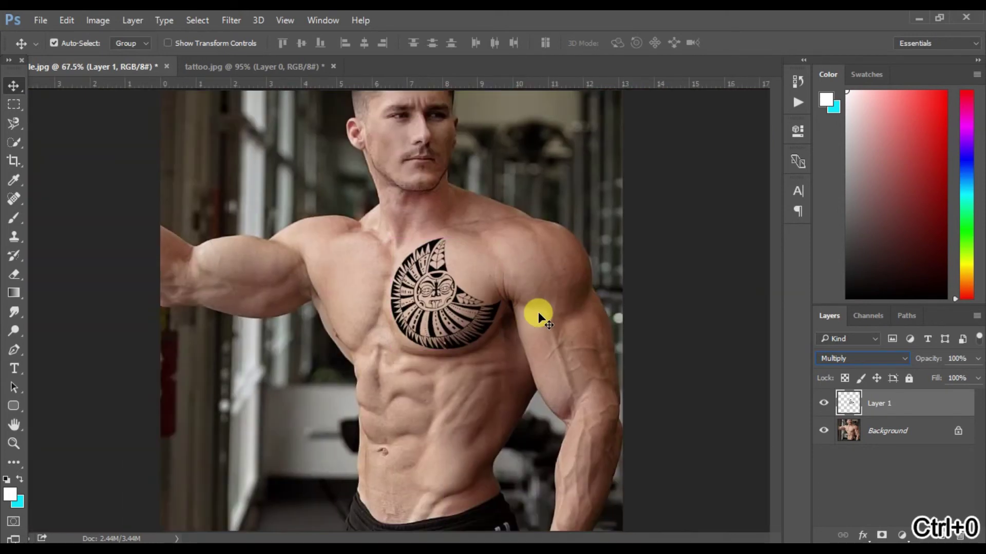
key(ctrl+plus)
key(ctrl+plus)
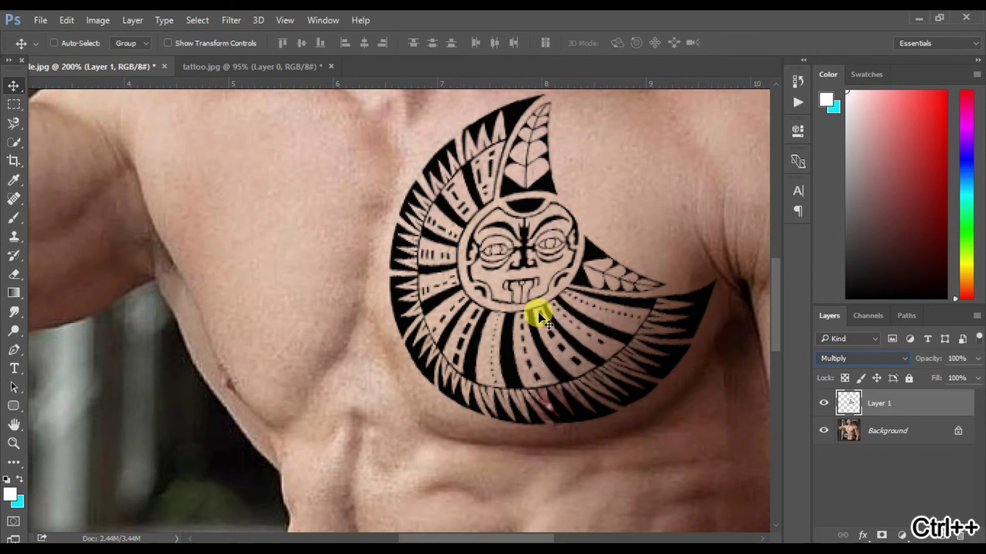
drag(538, 312, 392, 326)
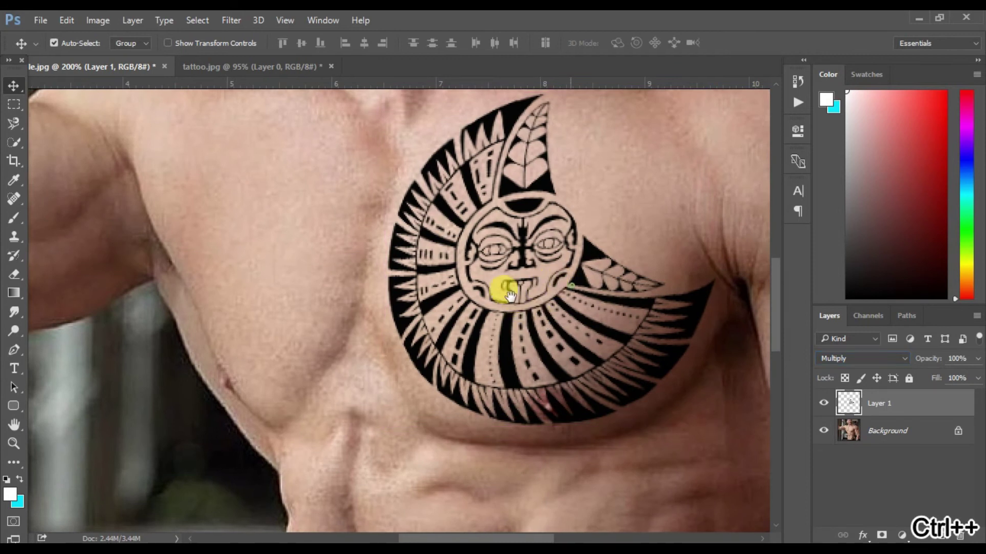
click(878, 431)
click(900, 405)
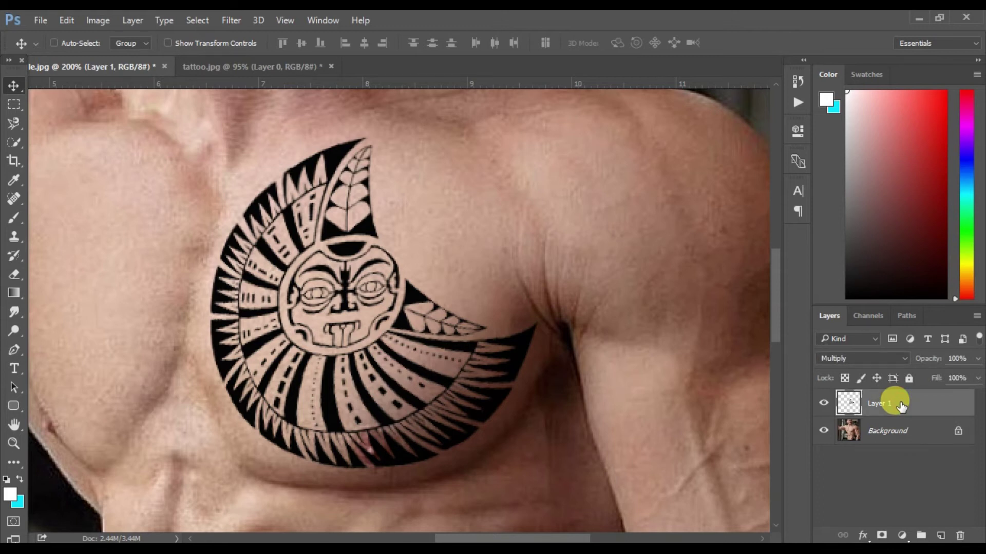
key(ctrl+0)
key(ctrl+plus)
key(ctrl+plus)
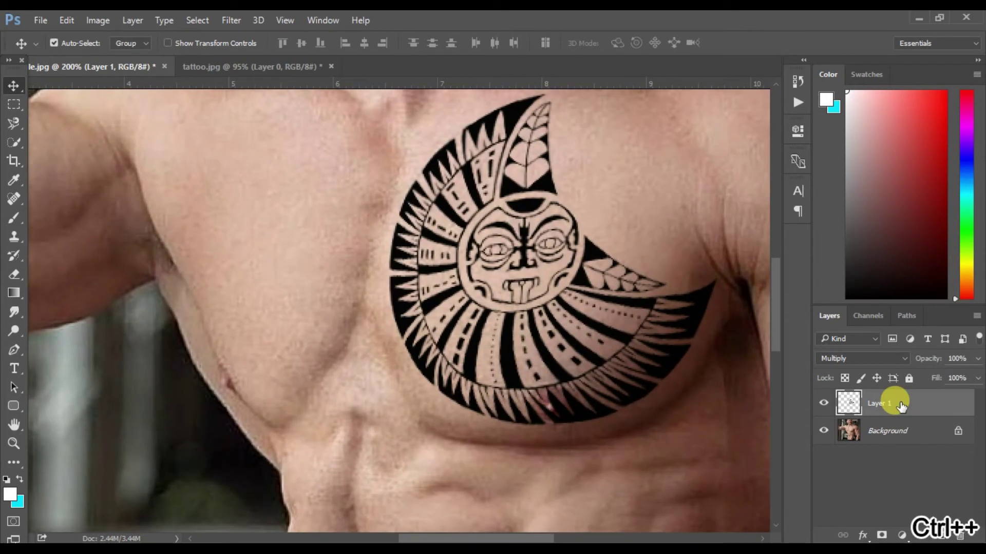
scroll(482, 287, right, 5)
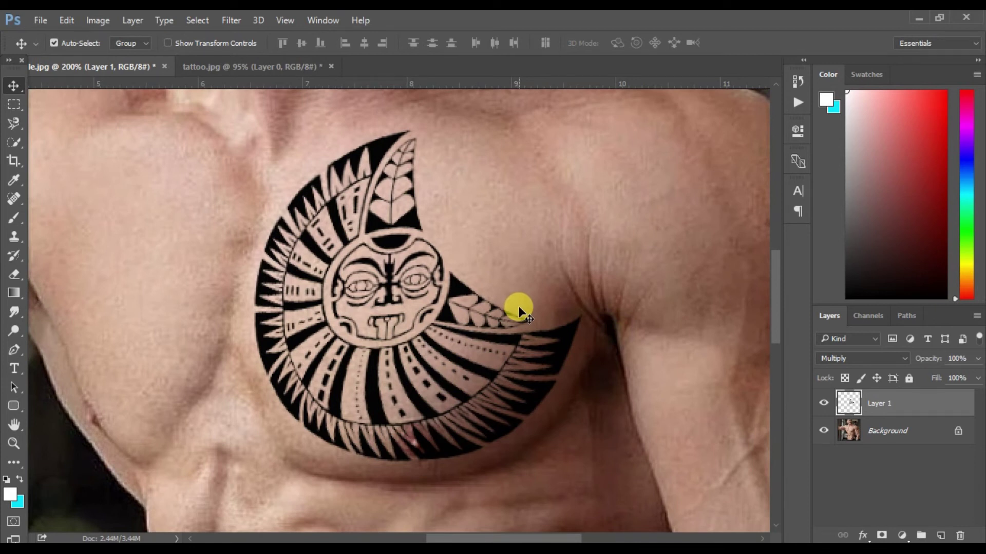
mouse_move(239, 181)
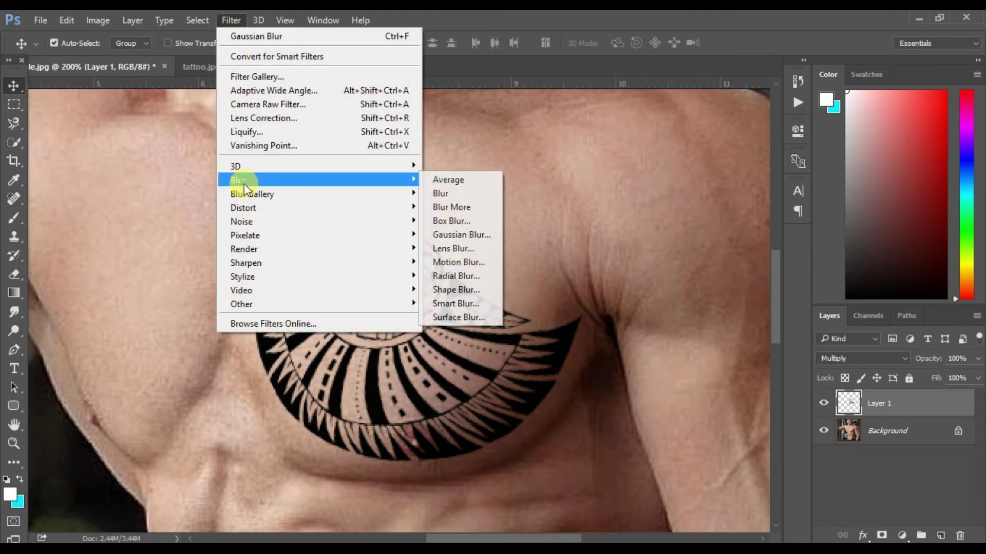
Apply a 0.5-pixel Gaussian Blur to the tattoo layer and zoom in to inspect it.
click(469, 233)
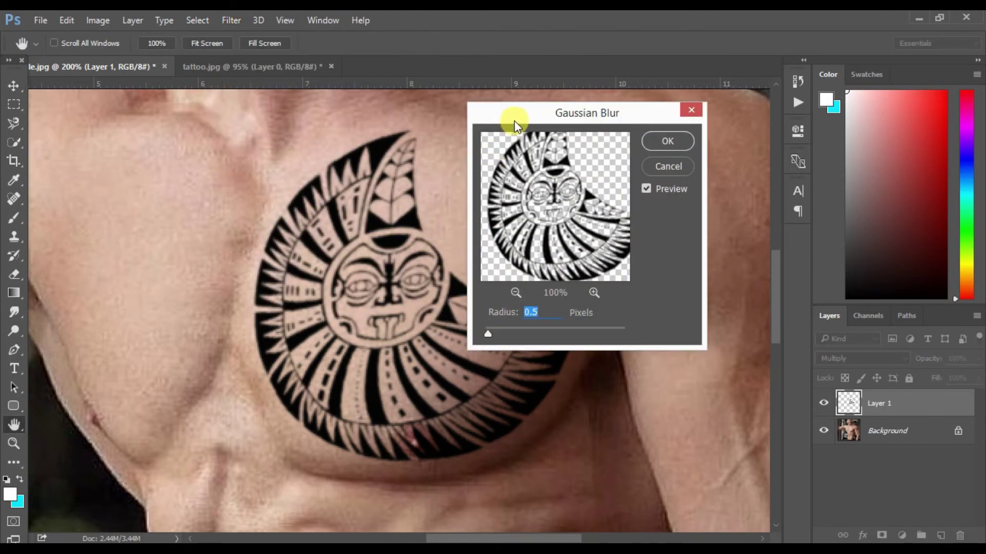
drag(515, 125, 587, 126)
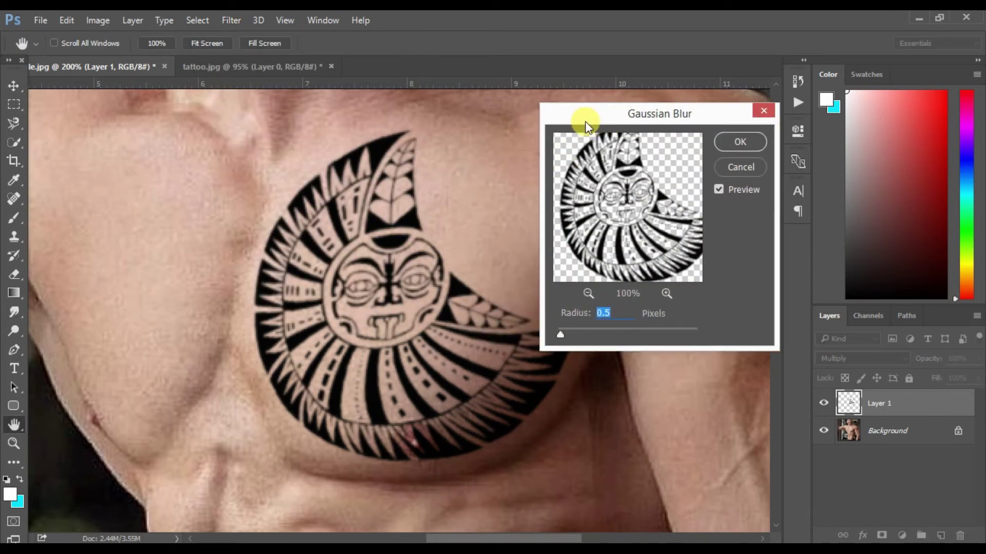
text(1)
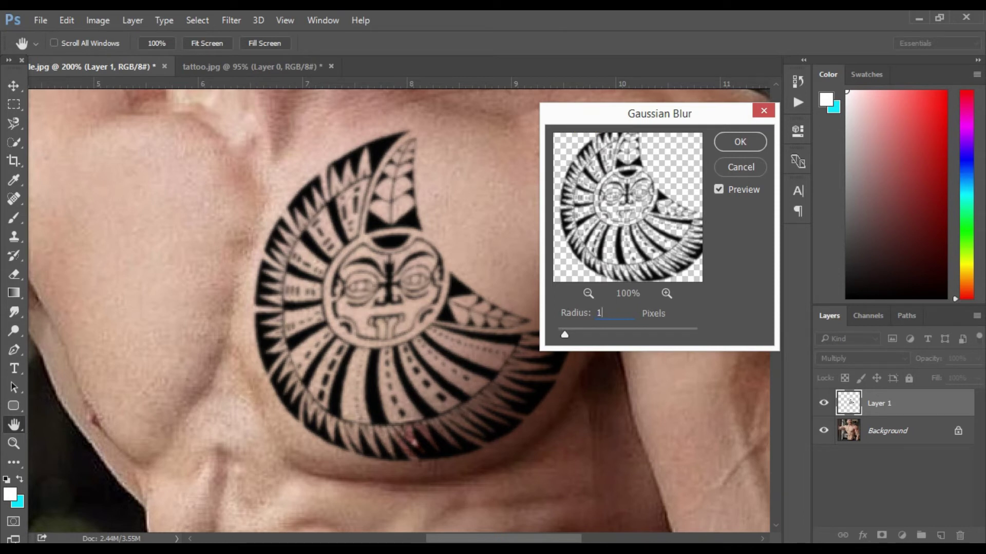
key(BackSpace)
text(0.5)
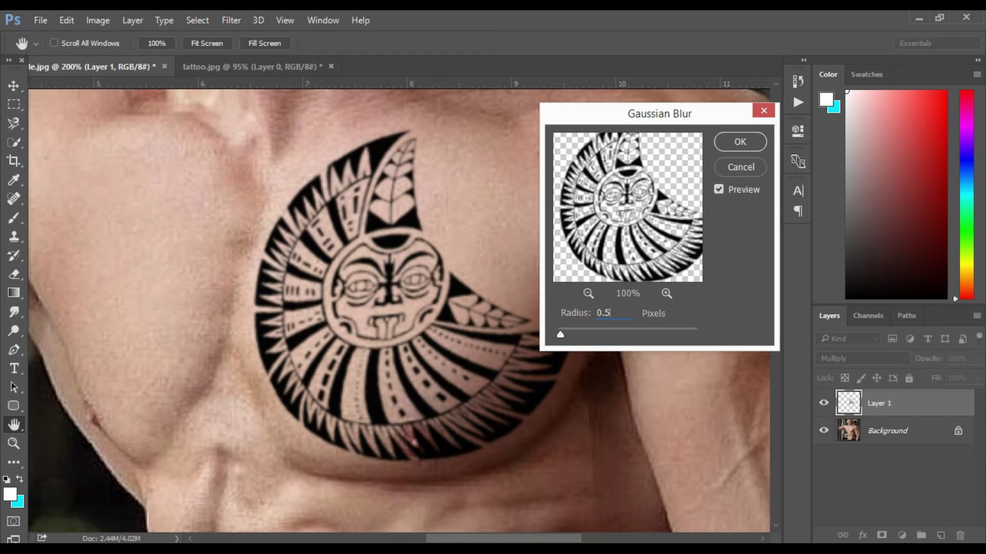
key(Return)
key(v)
key(ctrl+0)
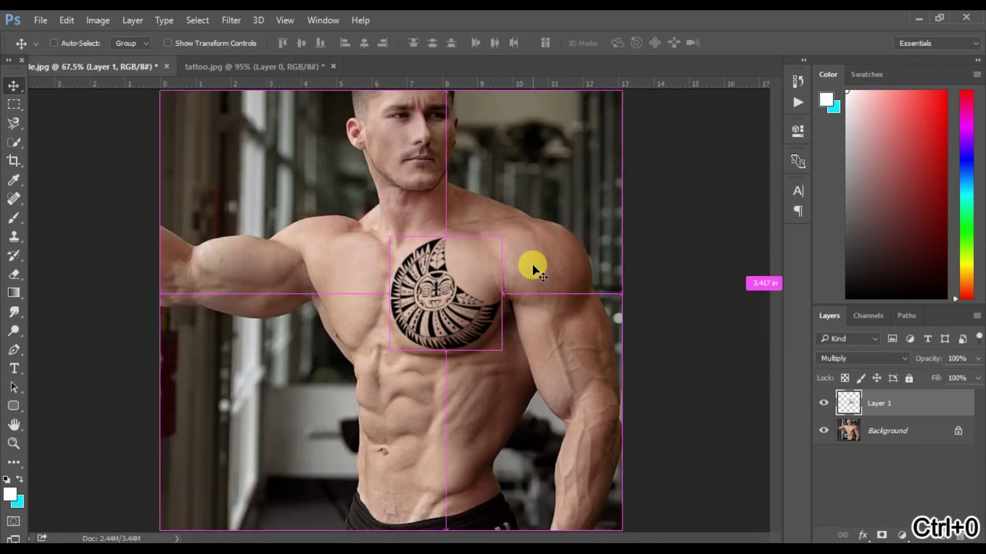
key(ctrl+plus)
key(ctrl+plus)
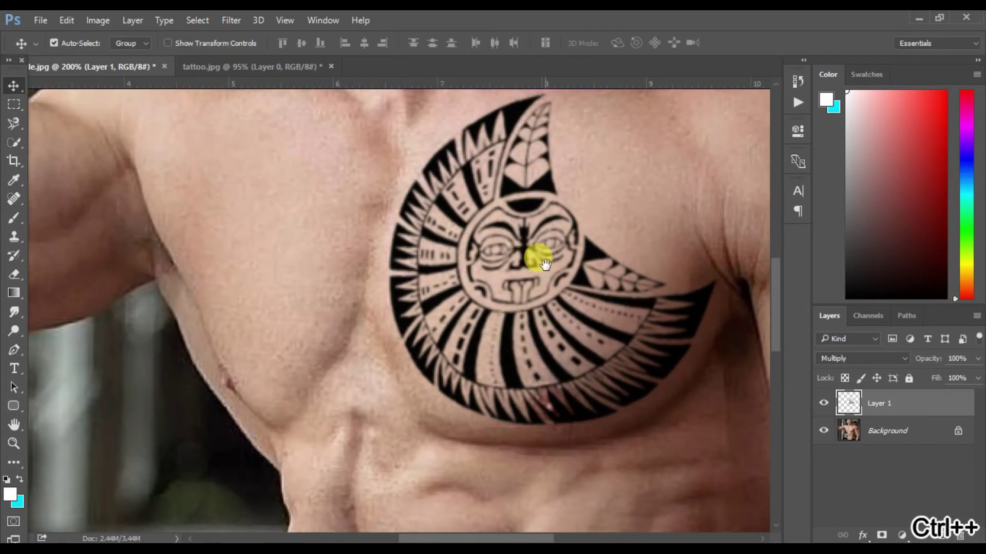
drag(544, 264, 416, 314)
Open Layer 1's Blending Options and lower the Underlying Layer white Blend If slider.
right_click(910, 407)
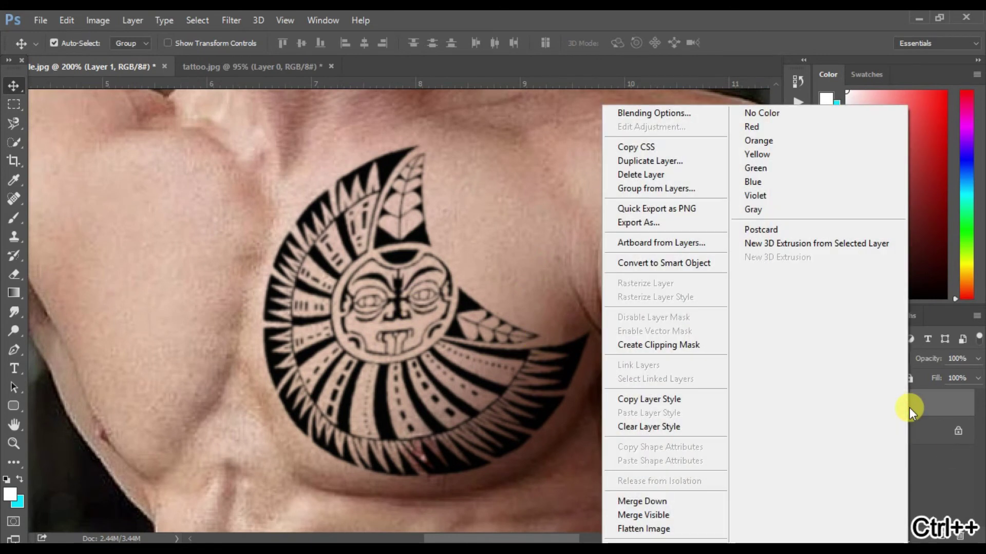
click(924, 406)
right_click(930, 407)
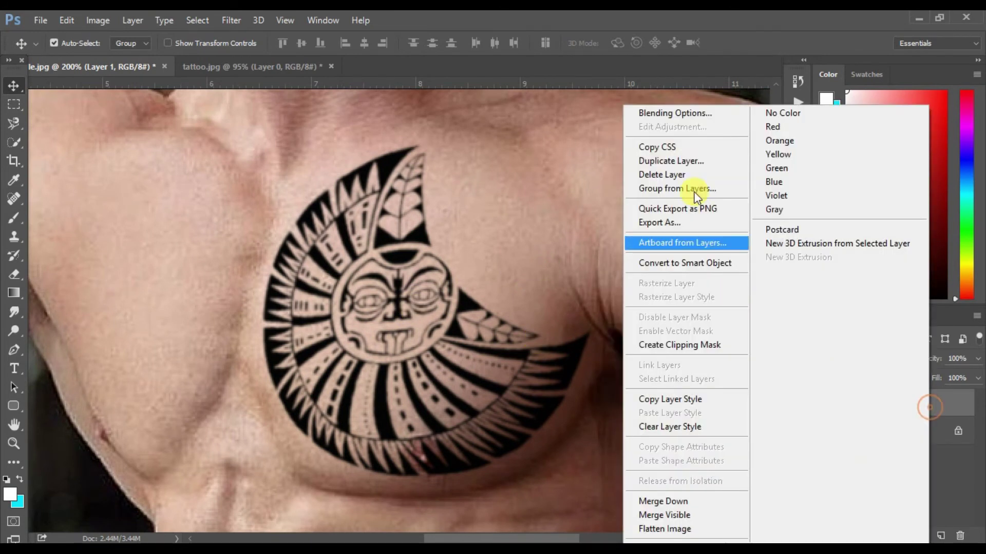
click(707, 117)
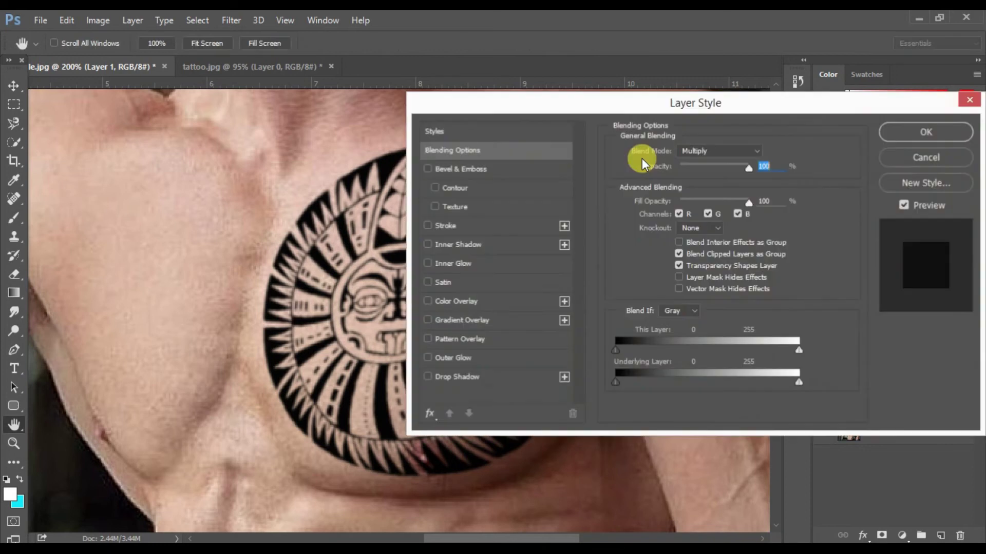
mouse_move(552, 109)
mouse_down()
mouse_move(707, 107)
mouse_move(637, 101)
mouse_up()
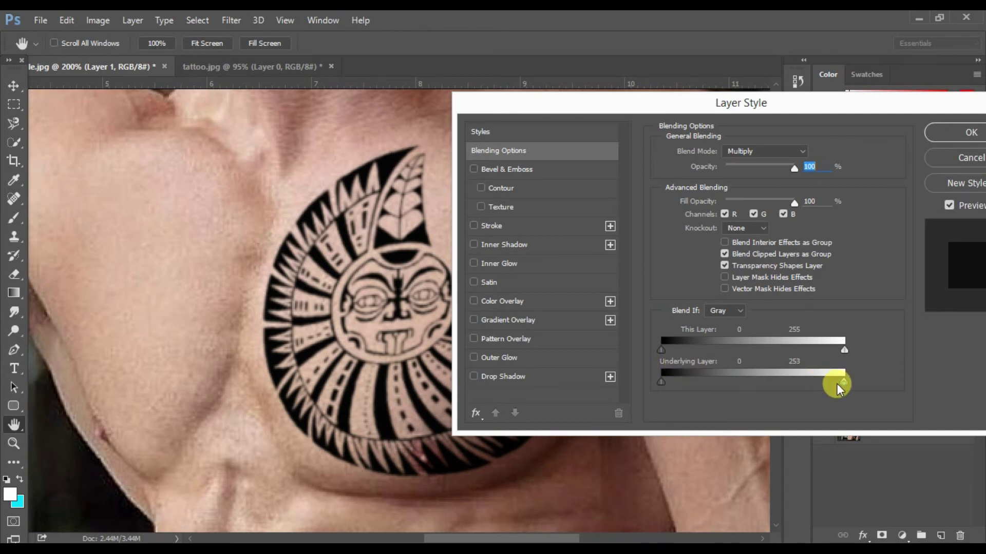
drag(815, 384, 804, 383)
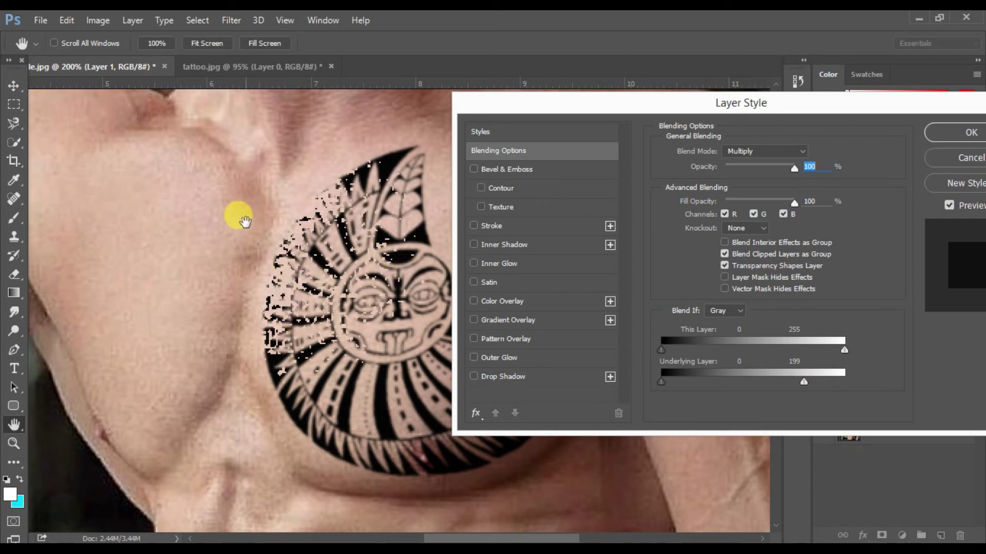
drag(804, 381, 805, 381)
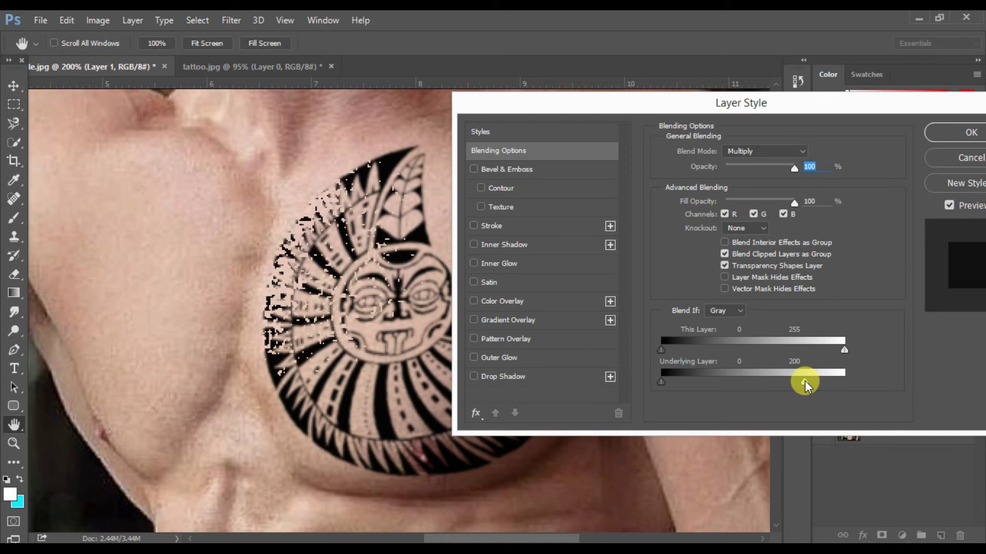
Split the Underlying Layer highlight slider at 195/255 for a softer skin blend and confirm.
key(alt)
drag(806, 382, 807, 382)
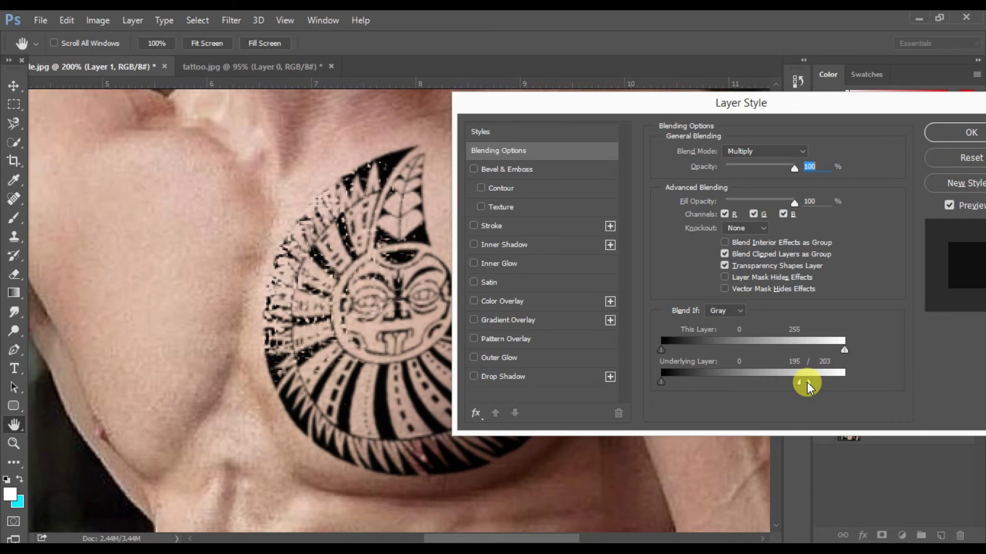
drag(807, 381, 849, 381)
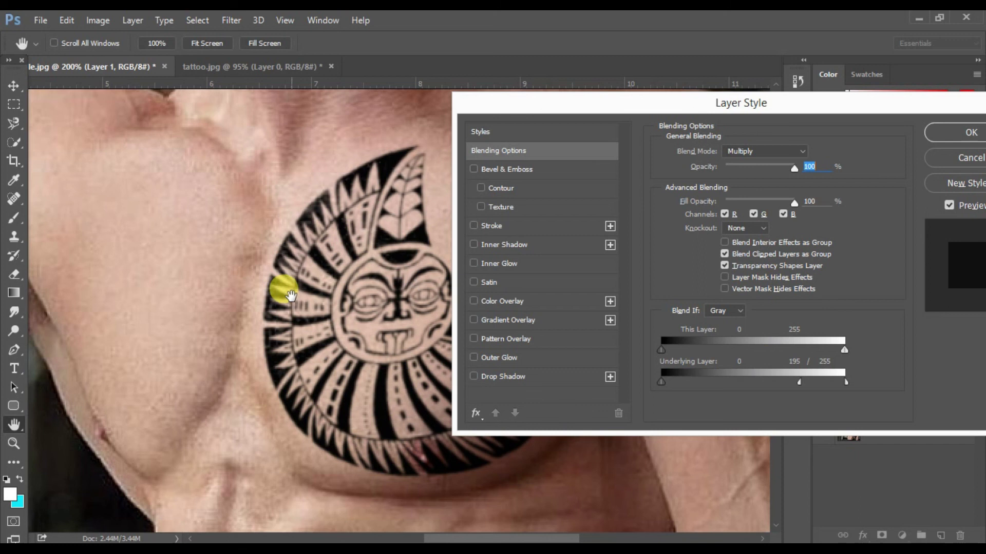
drag(501, 104, 566, 103)
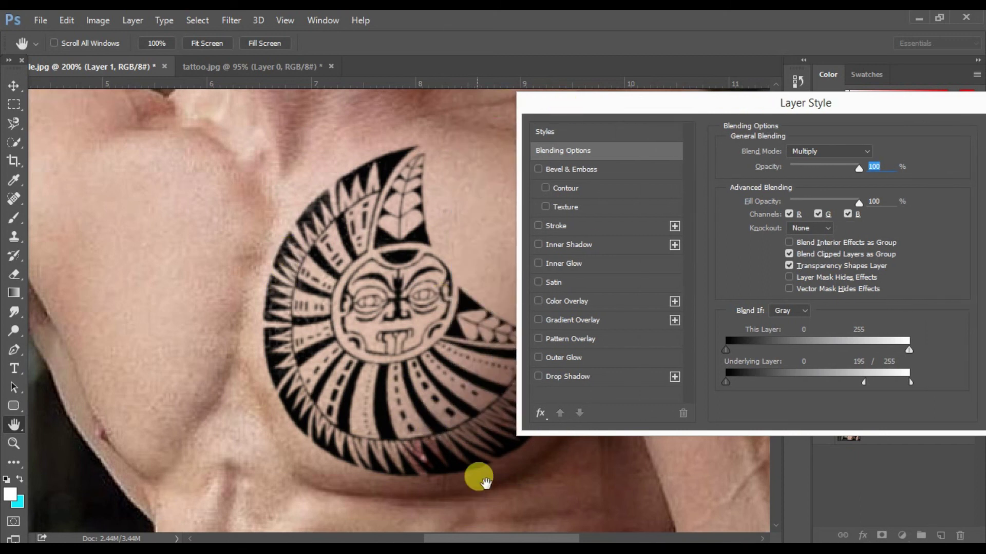
drag(688, 109, 522, 102)
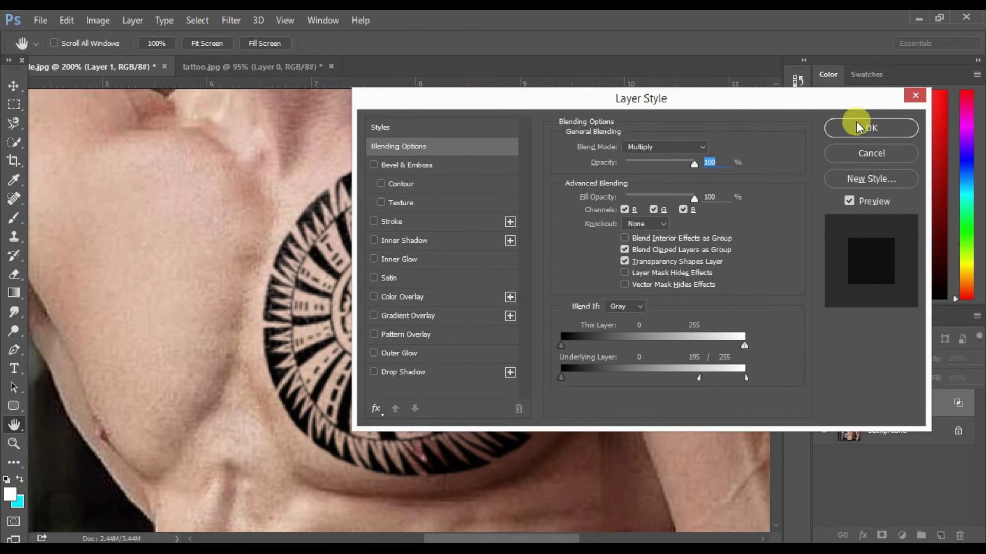
click(857, 128)
key(ctrl+z)
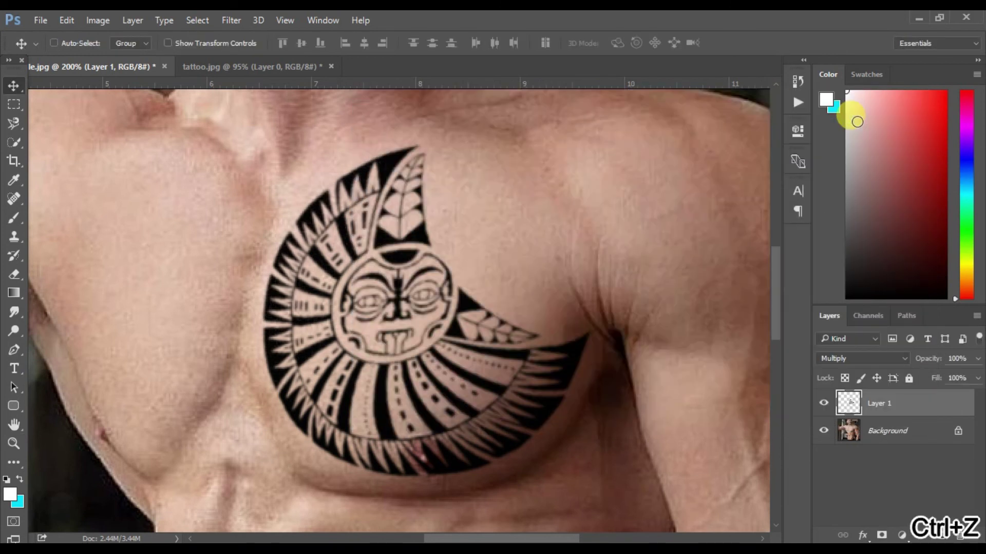
View the finished tattooed chest in full, deselect the layer, and minimize Photoshop.
drag(254, 343, 253, 342)
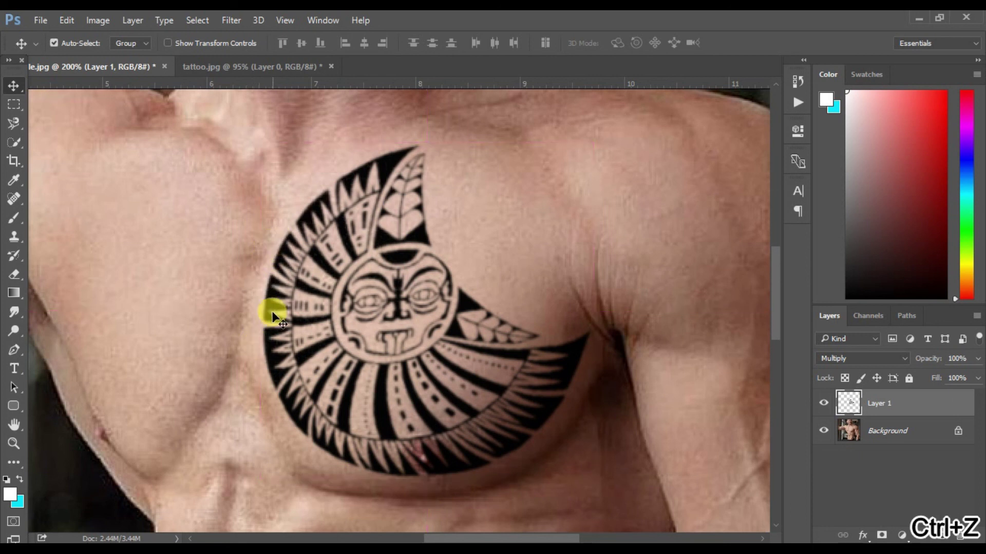
key(ctrl+0)
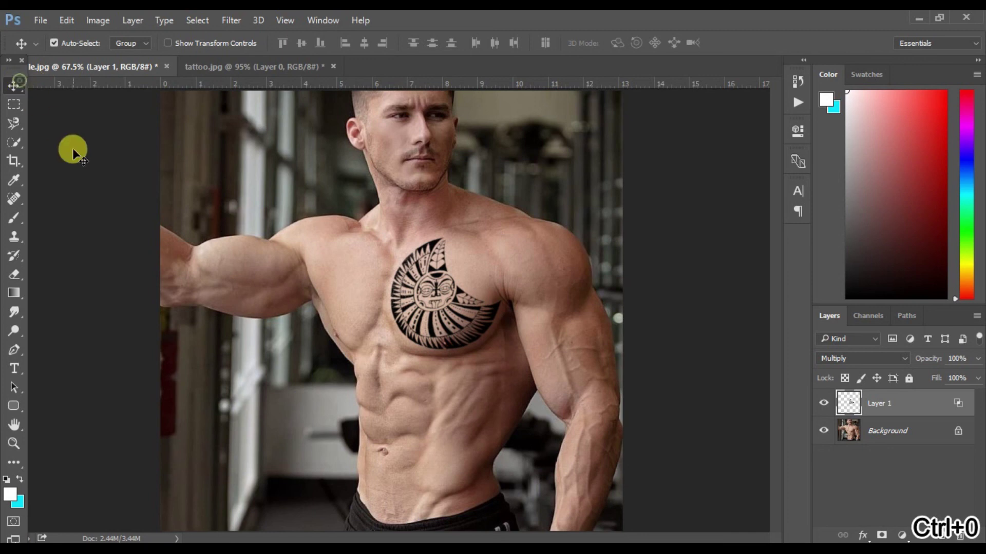
click(72, 148)
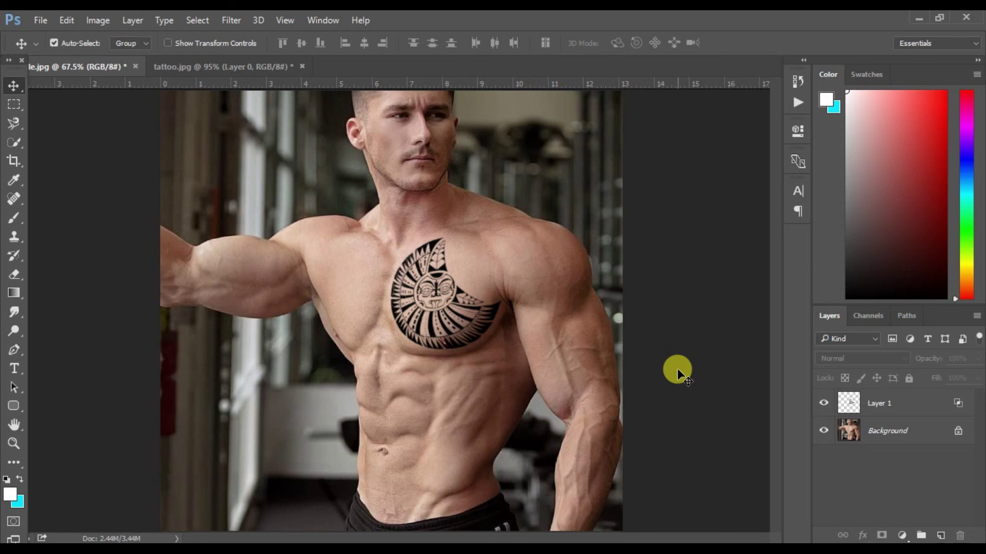
click(919, 17)
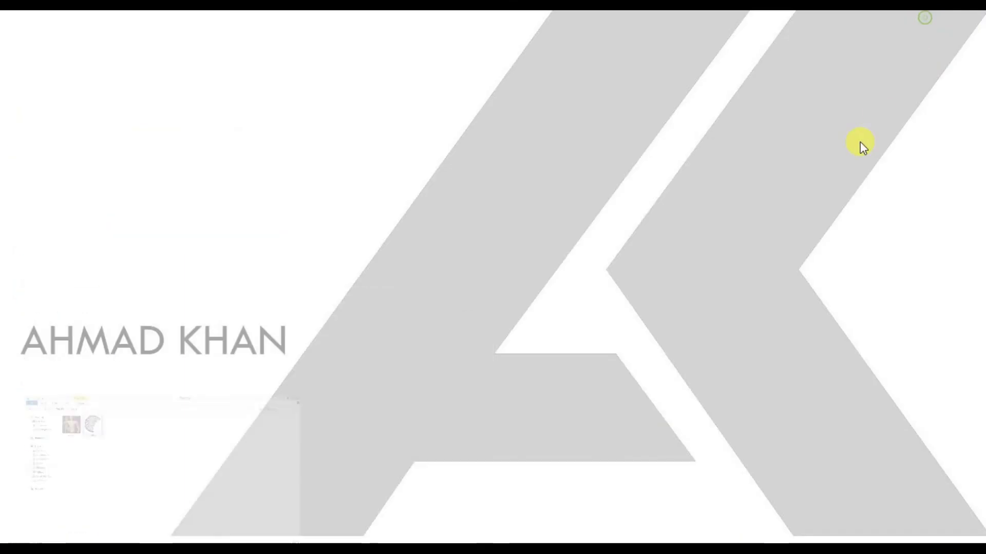